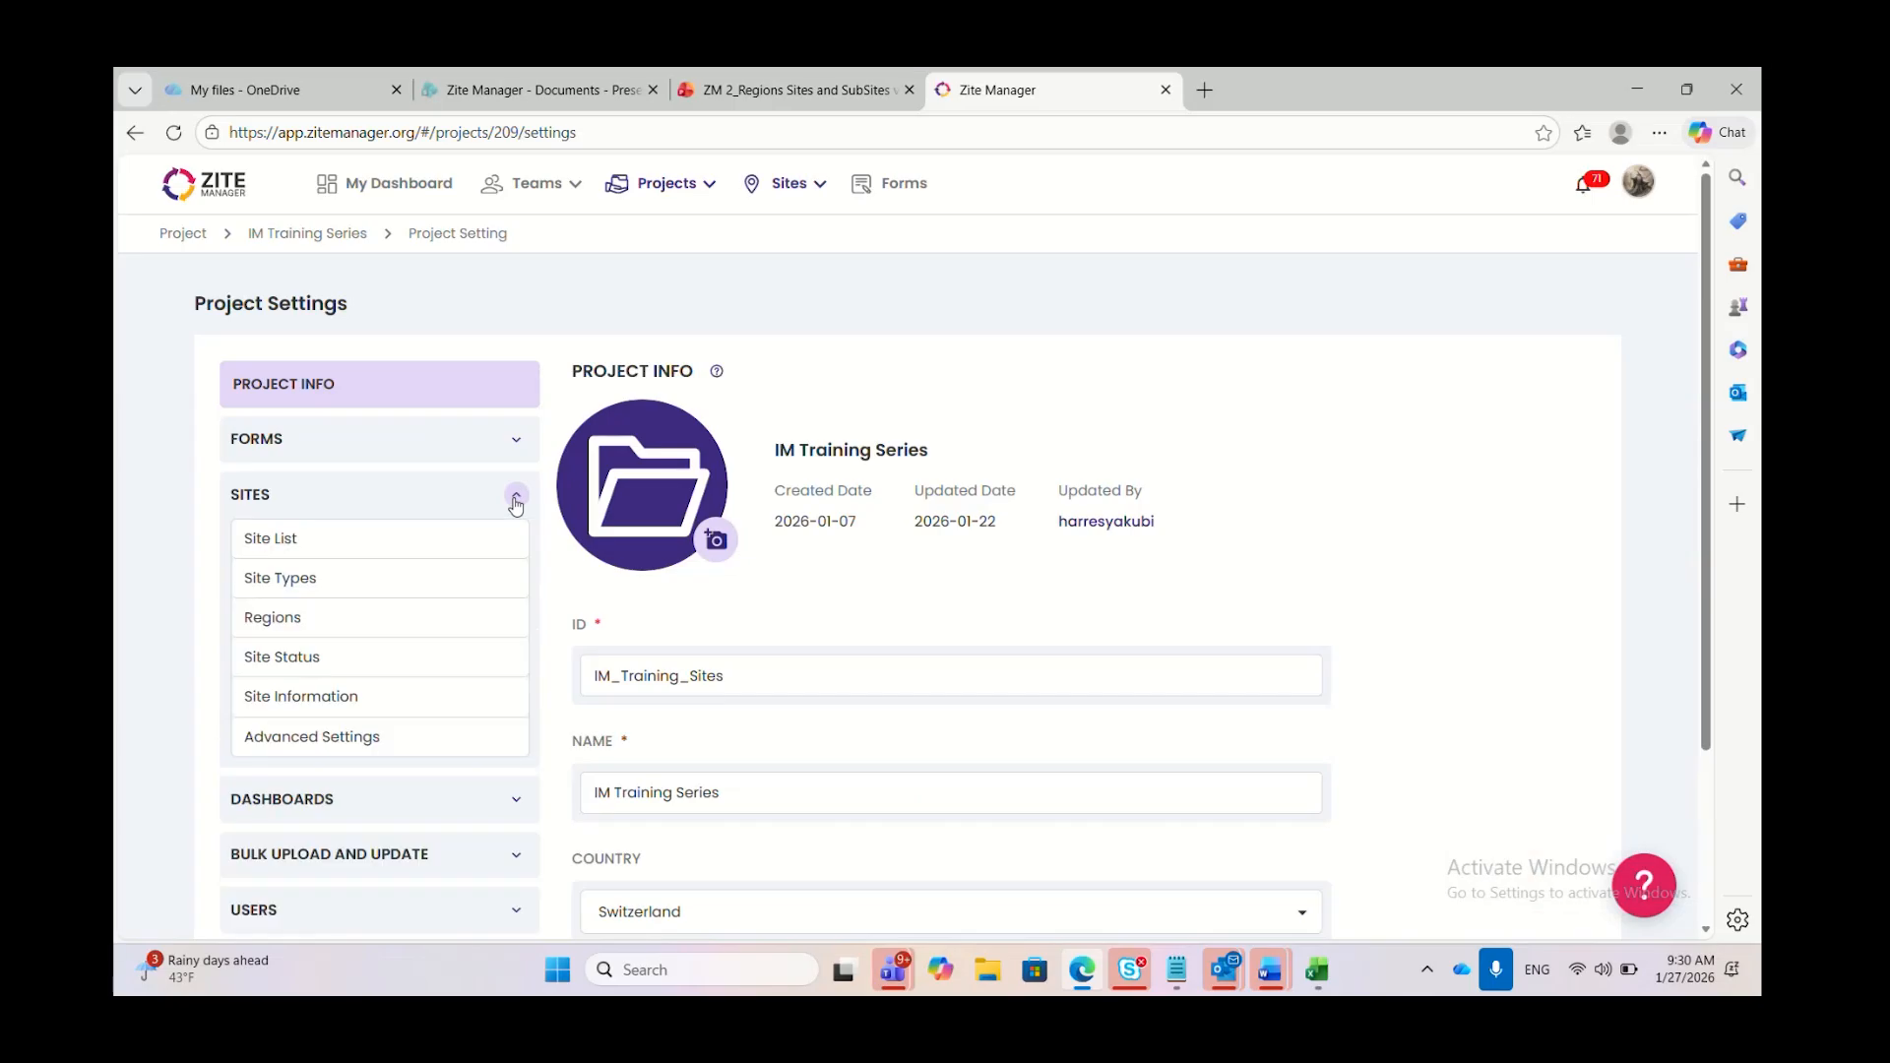
Open the project's site region settings and review the country subregions listed under Asia, from India to Vietnam
left_click(295, 622)
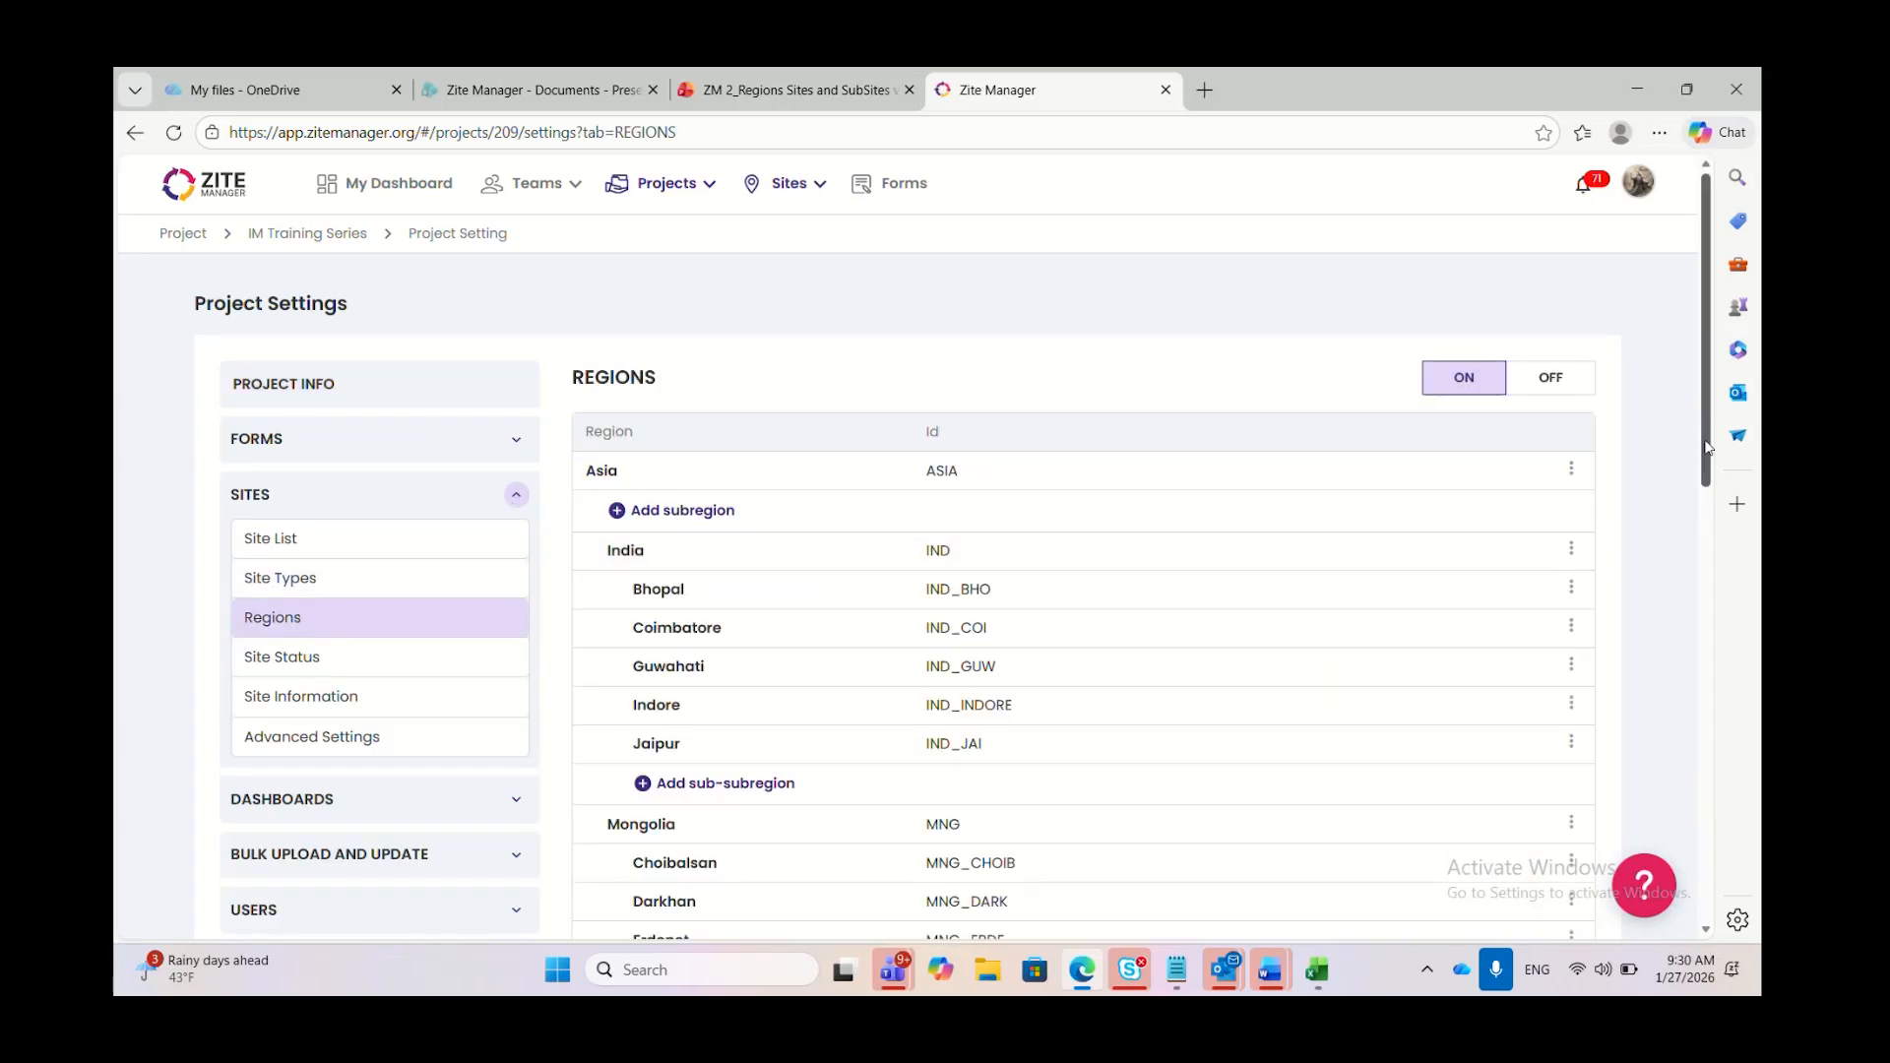
scroll(1453, 481, "down", 2)
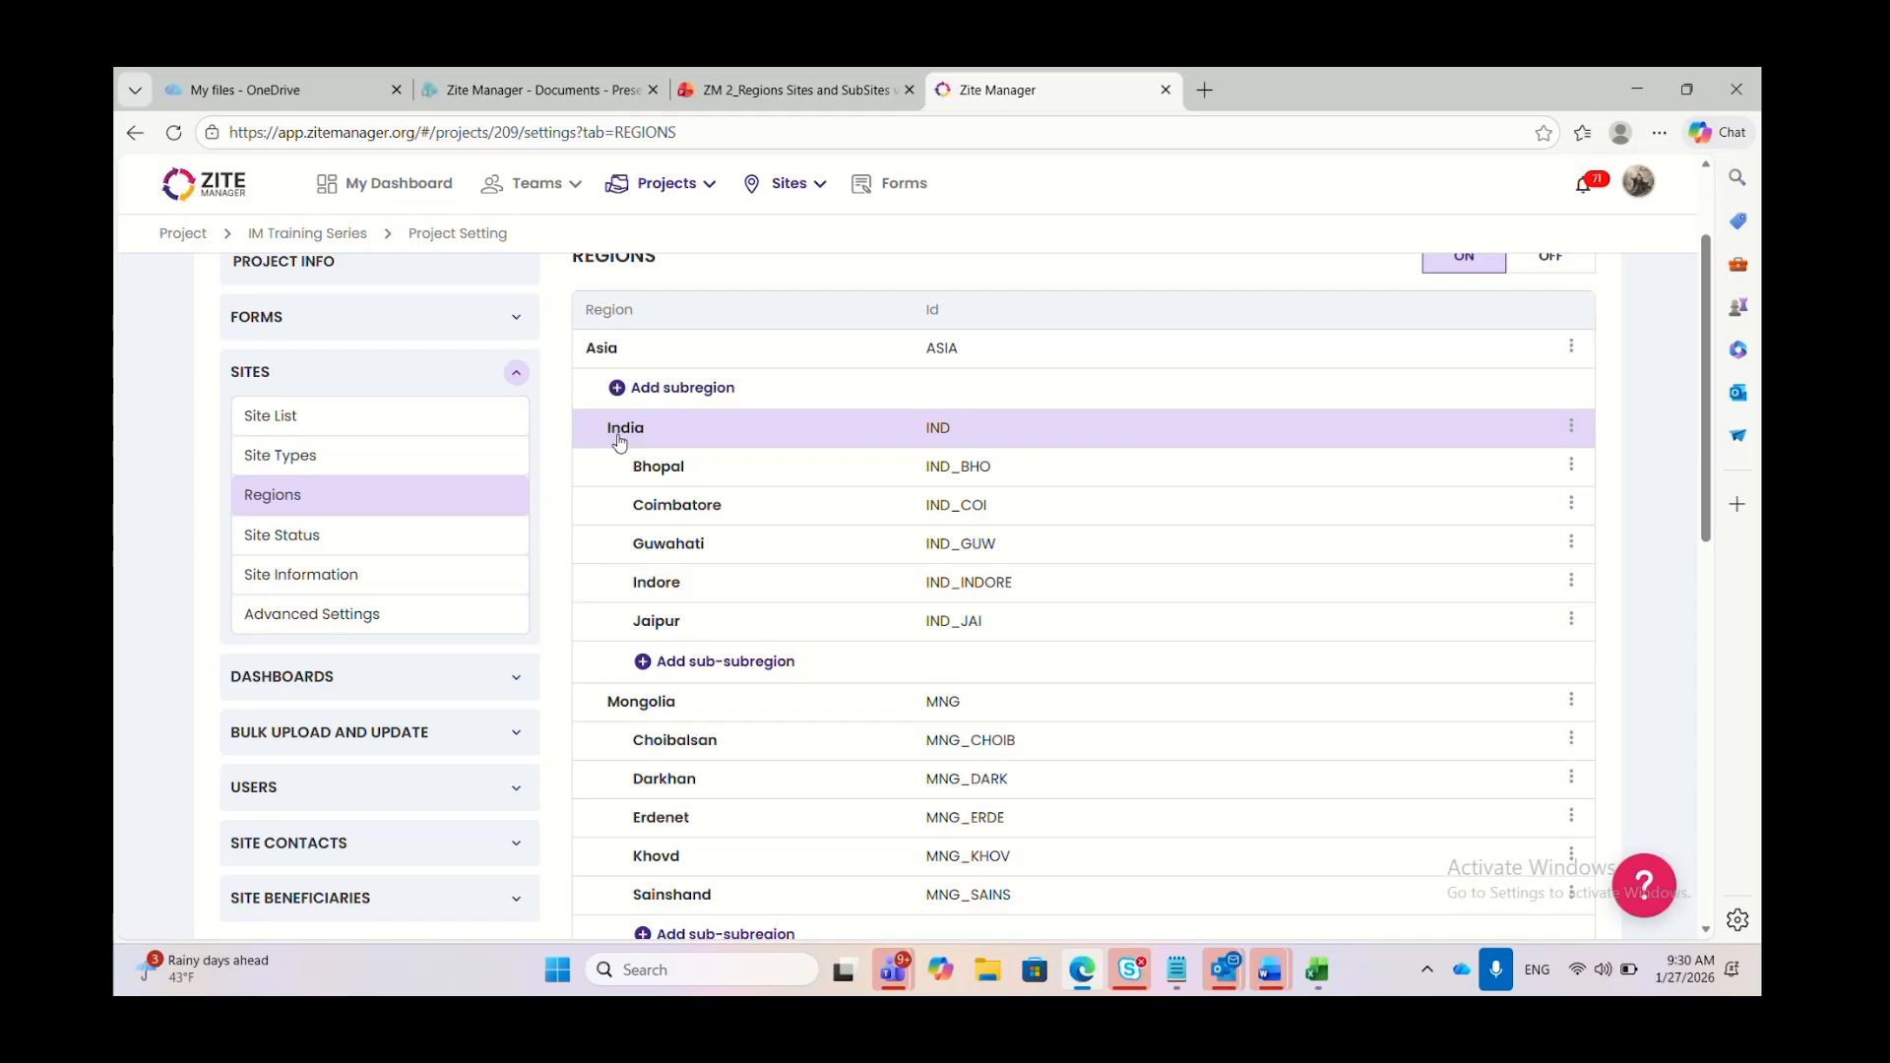
left_click_drag(605, 431, 641, 434)
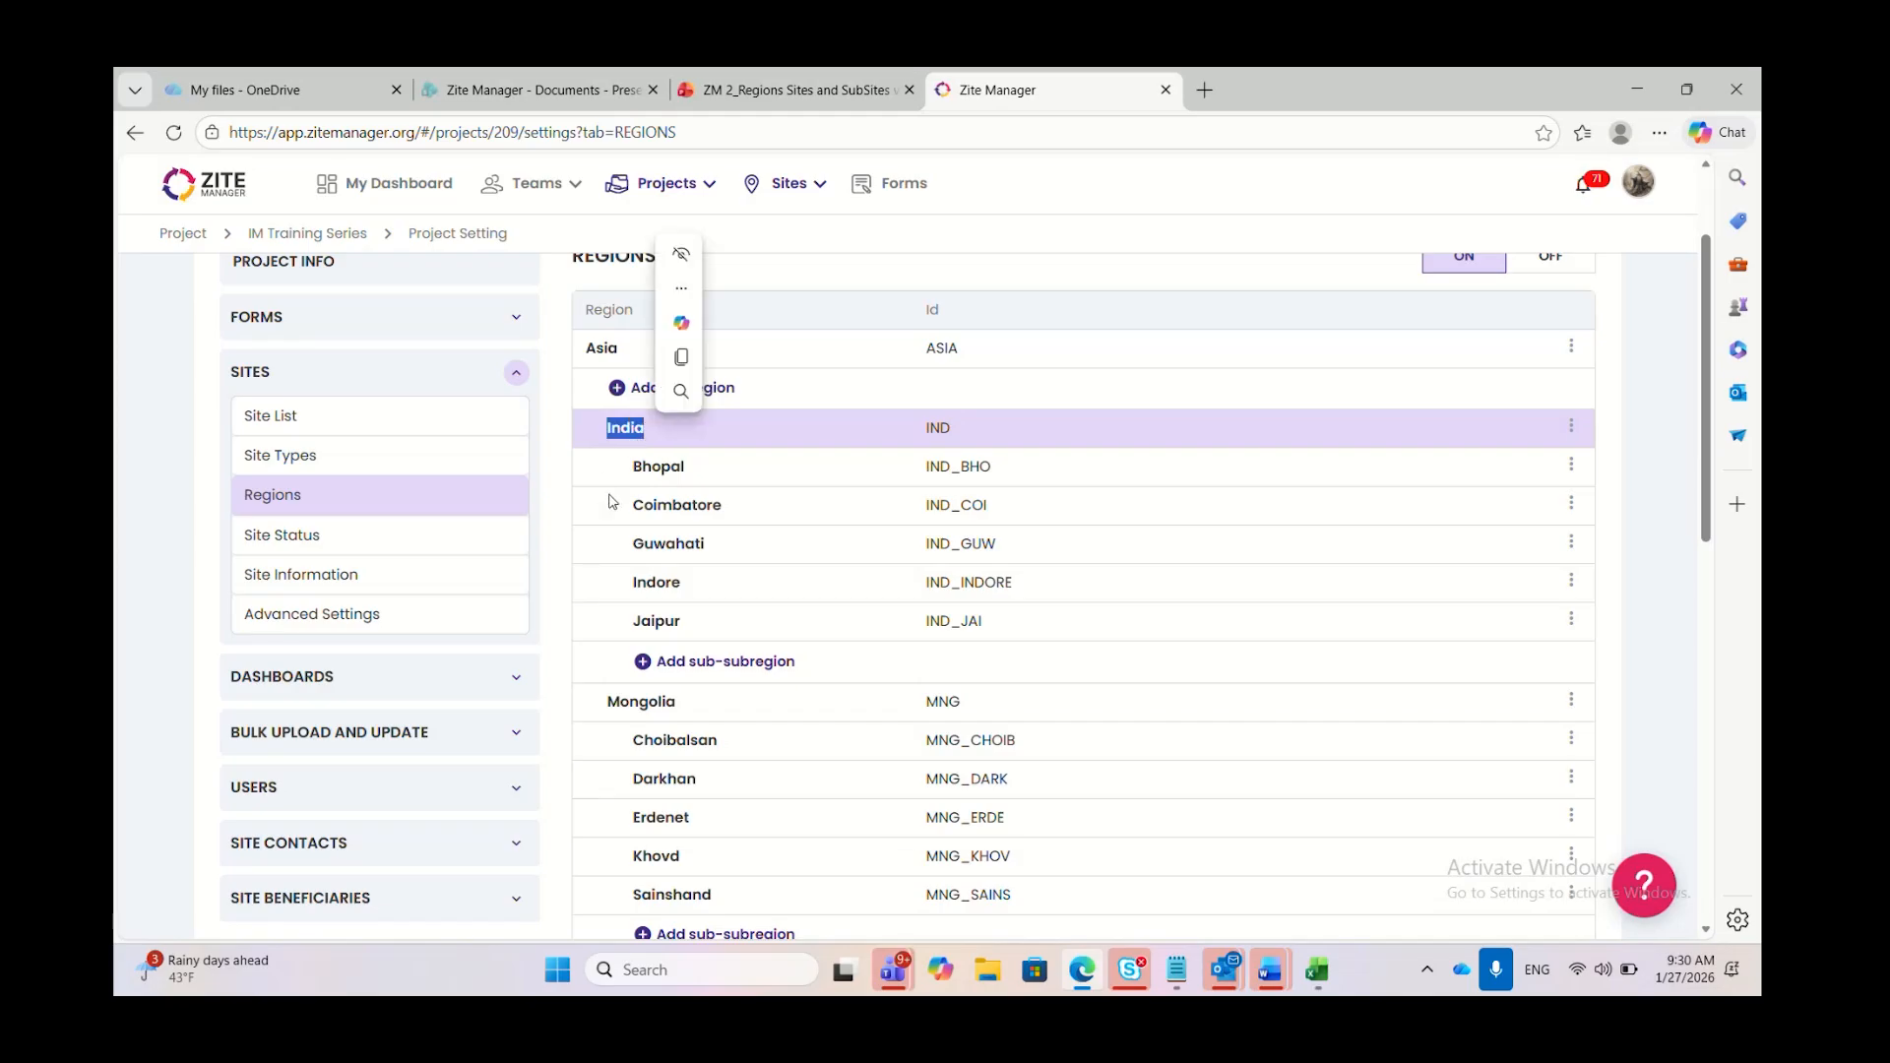
left_click(610, 710)
left_click_drag(611, 710, 683, 711)
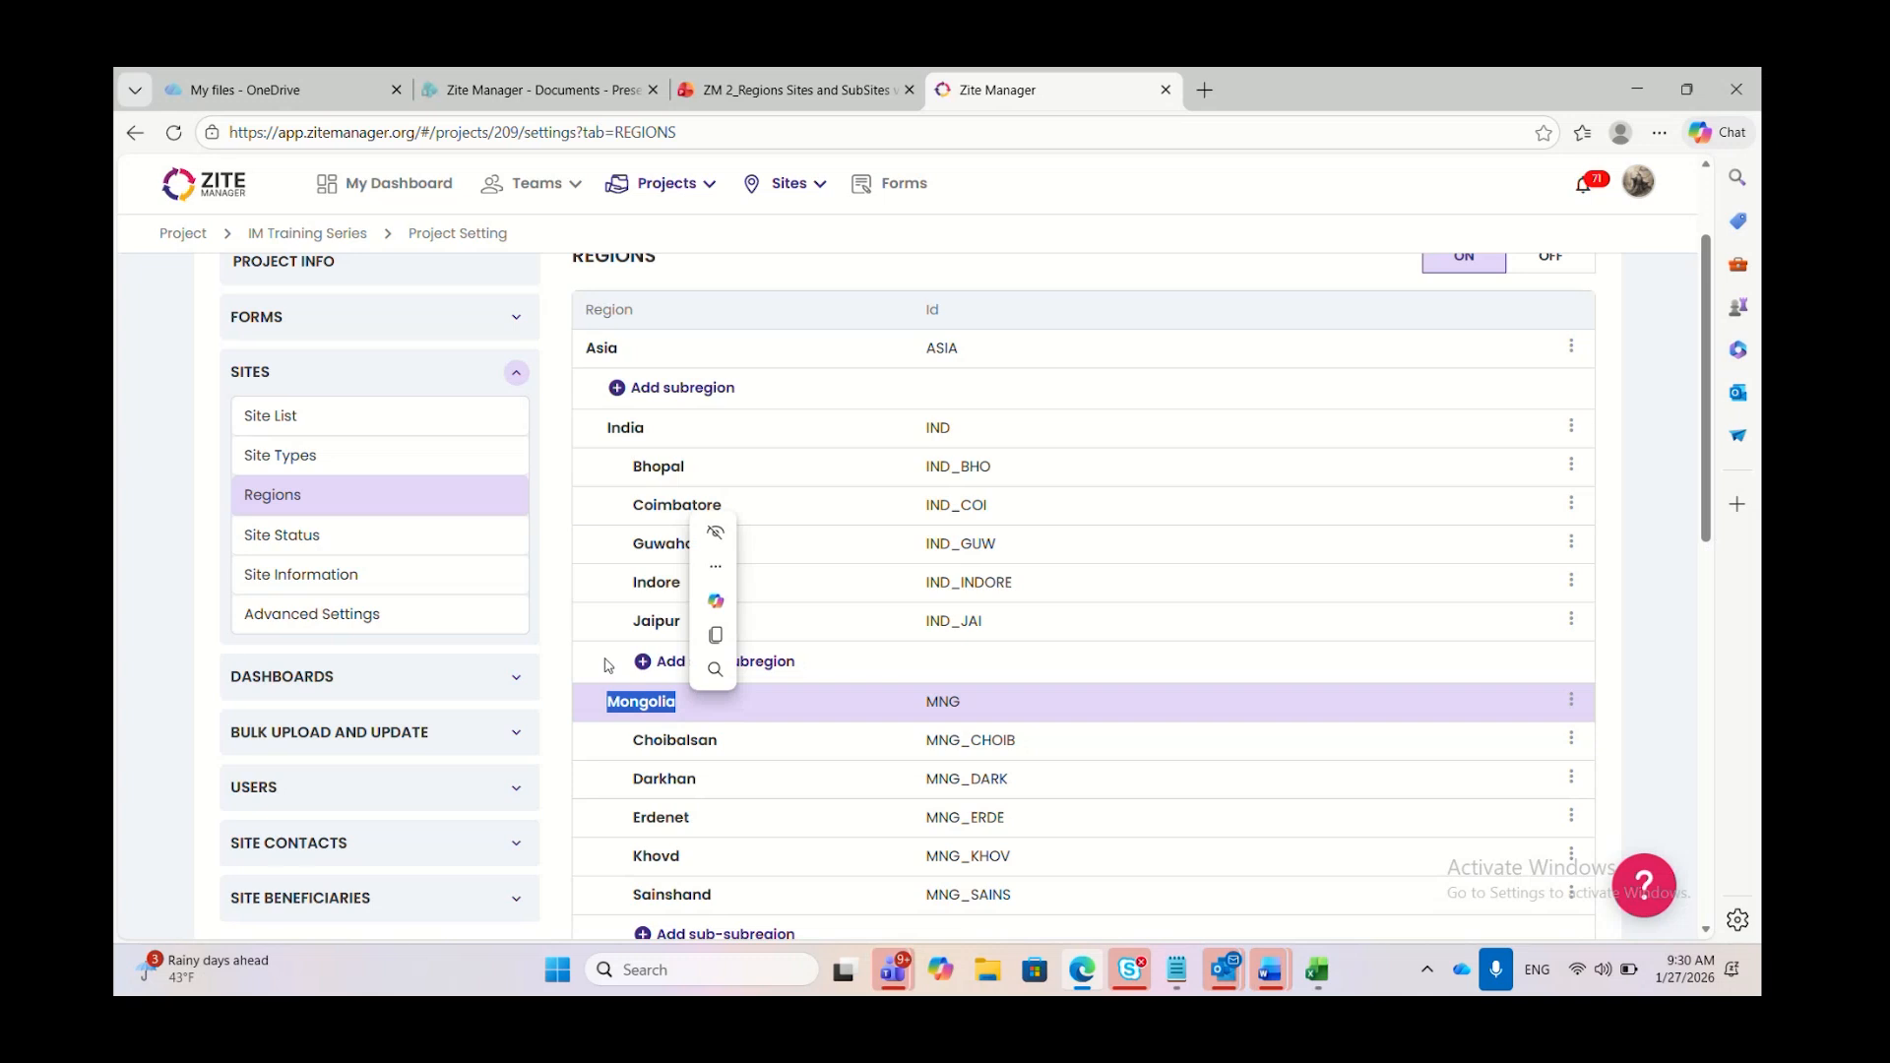
scroll(618, 723, "down", 2)
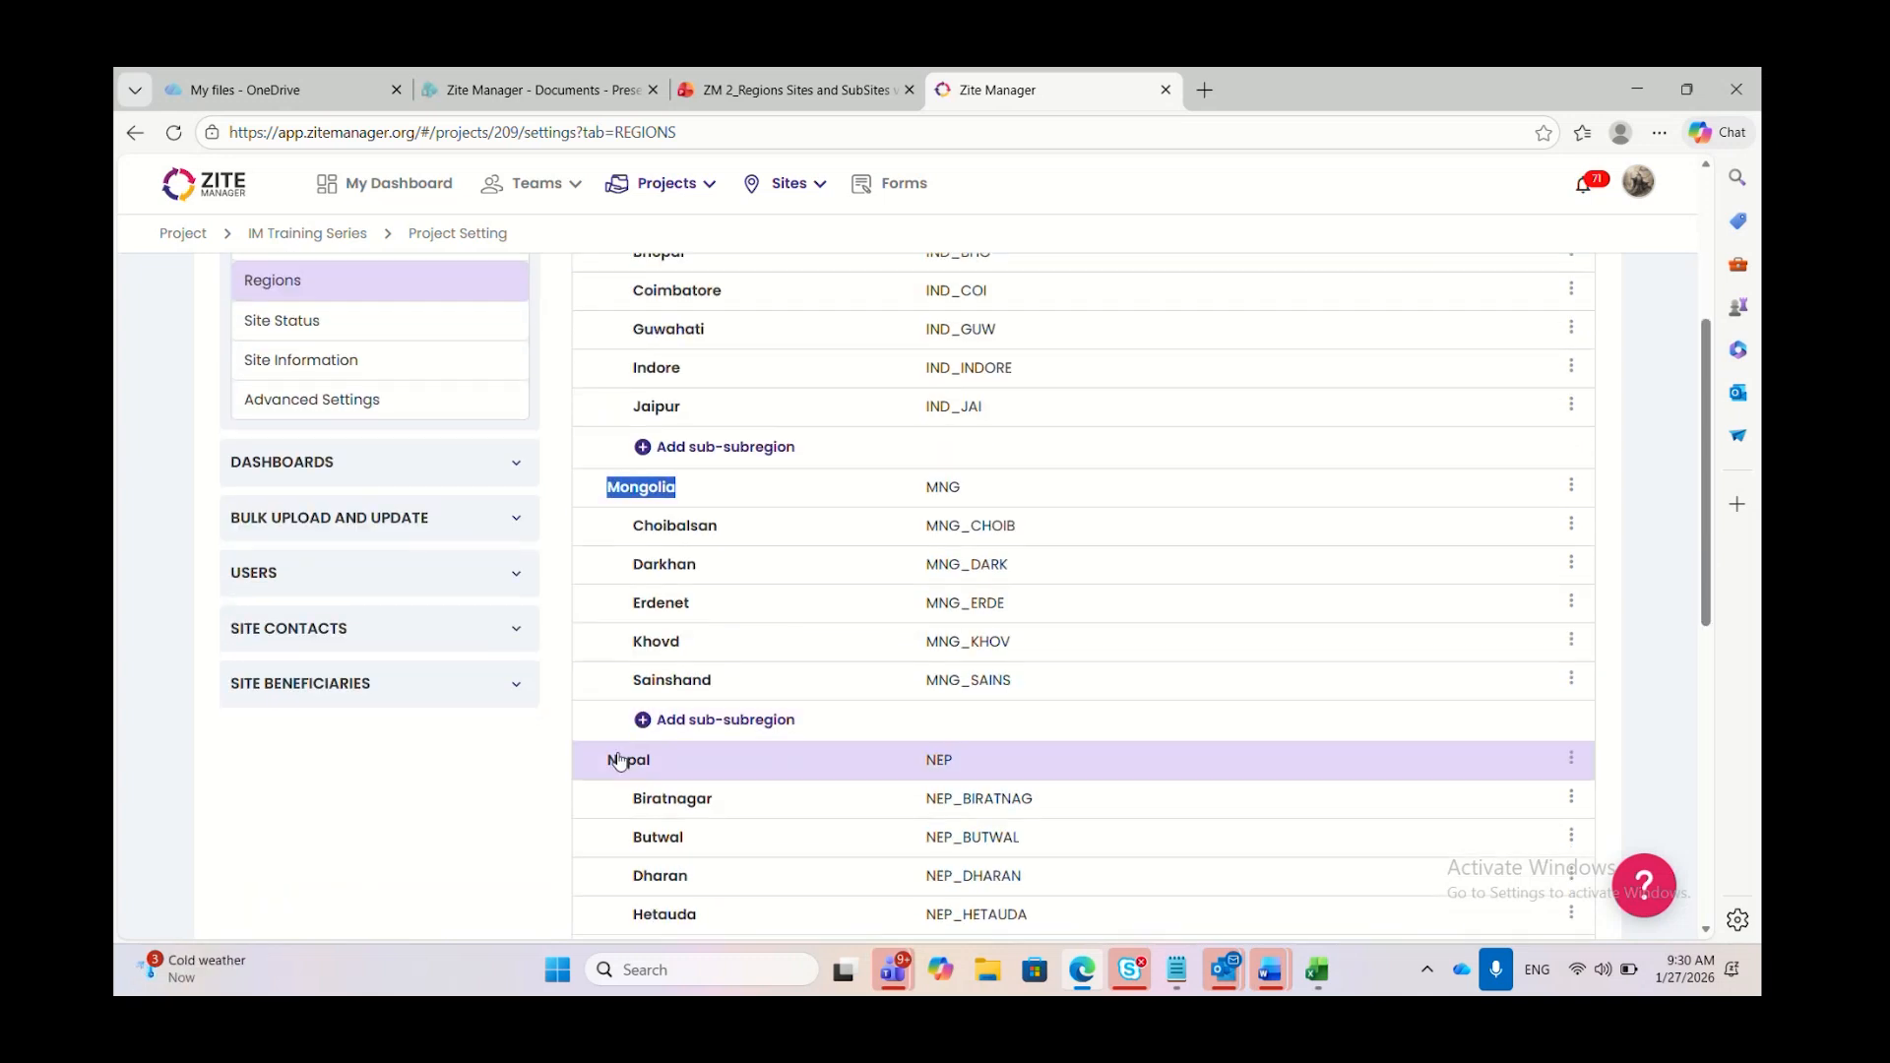
scroll(620, 749, "down", 3)
scroll(628, 725, "down", 2)
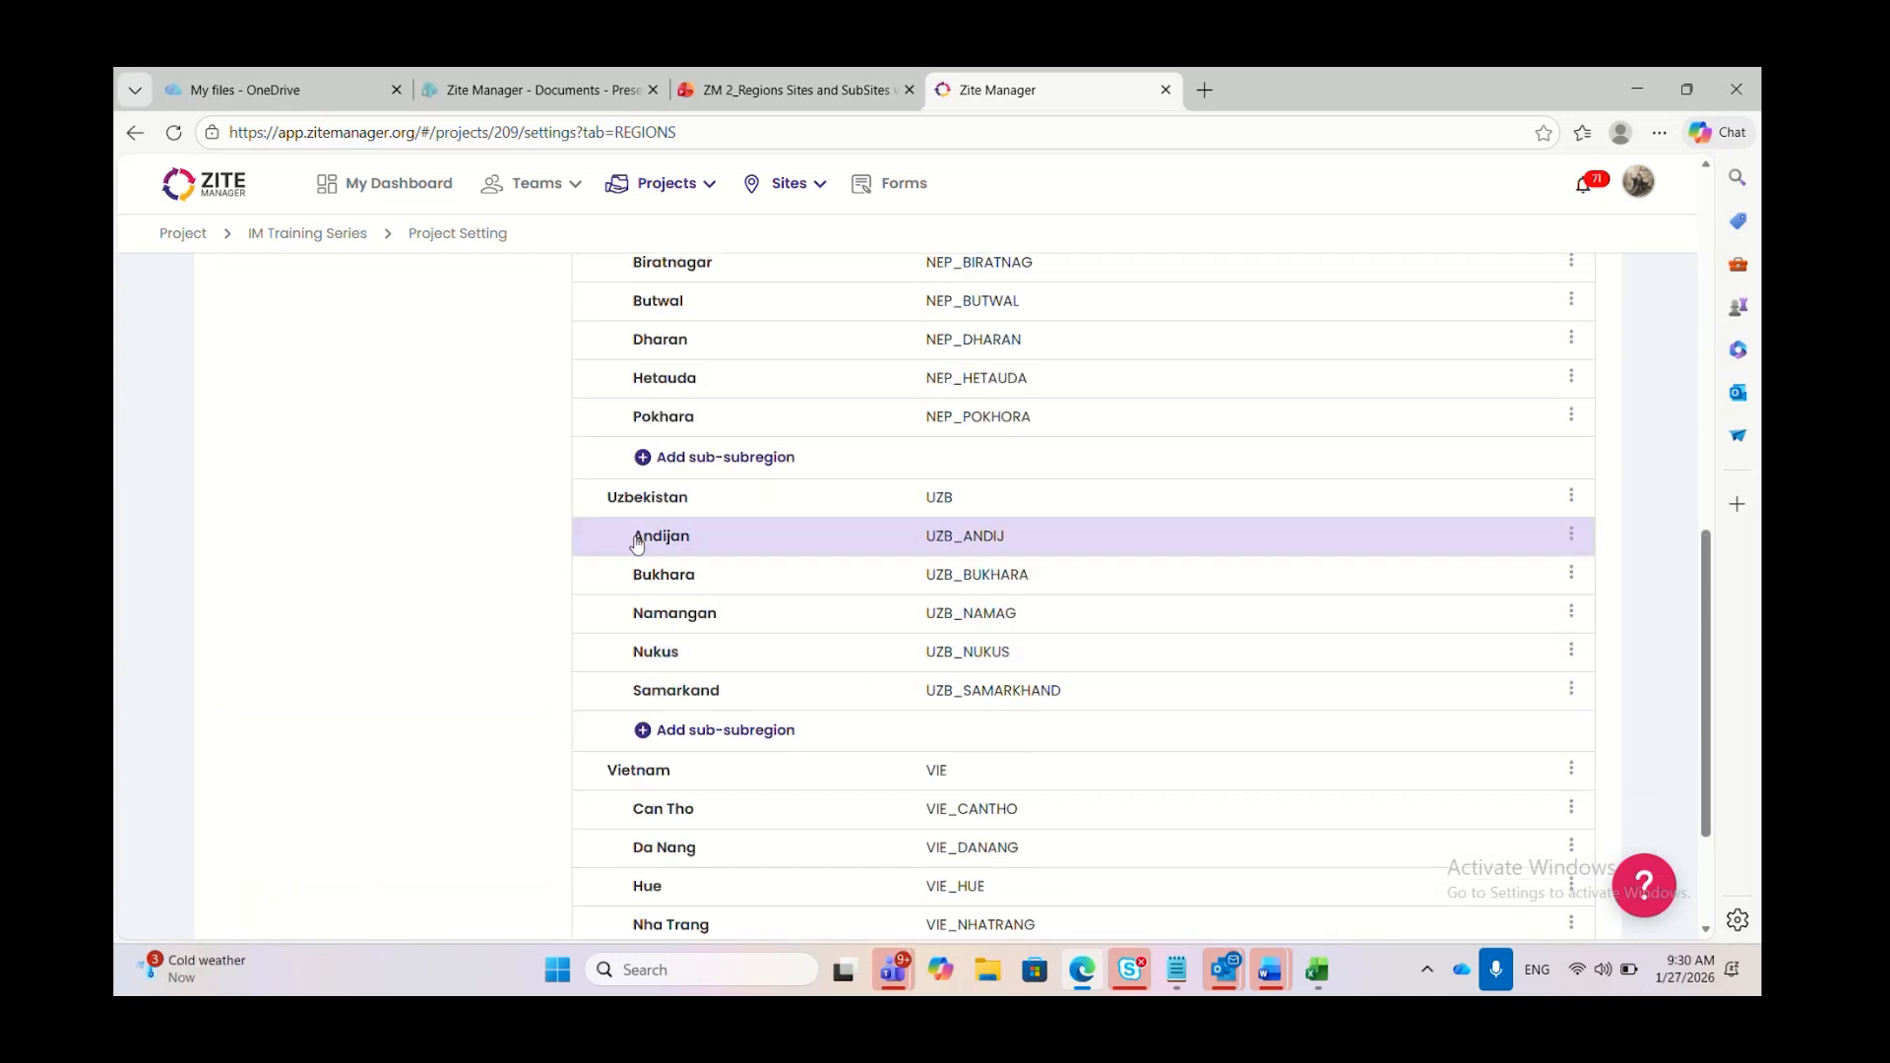
scroll(630, 536, "up", 3)
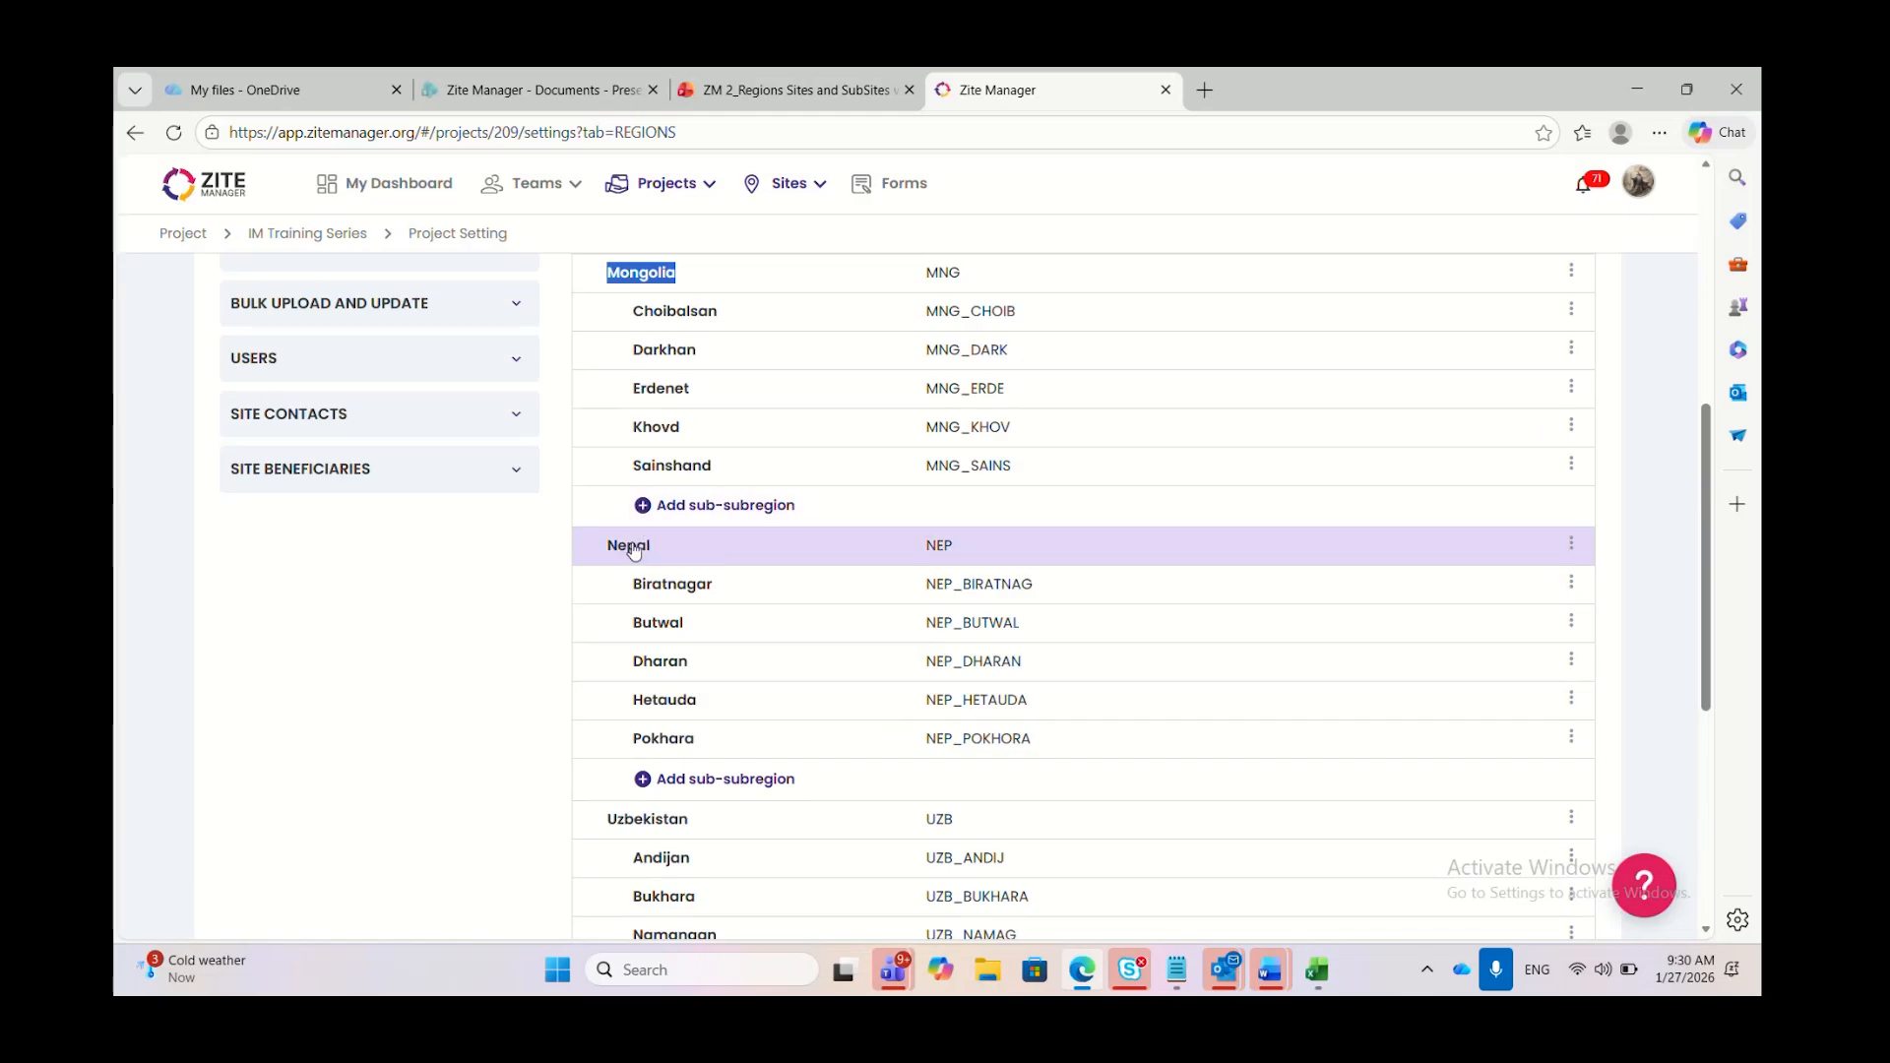
scroll(635, 561, "down", 2)
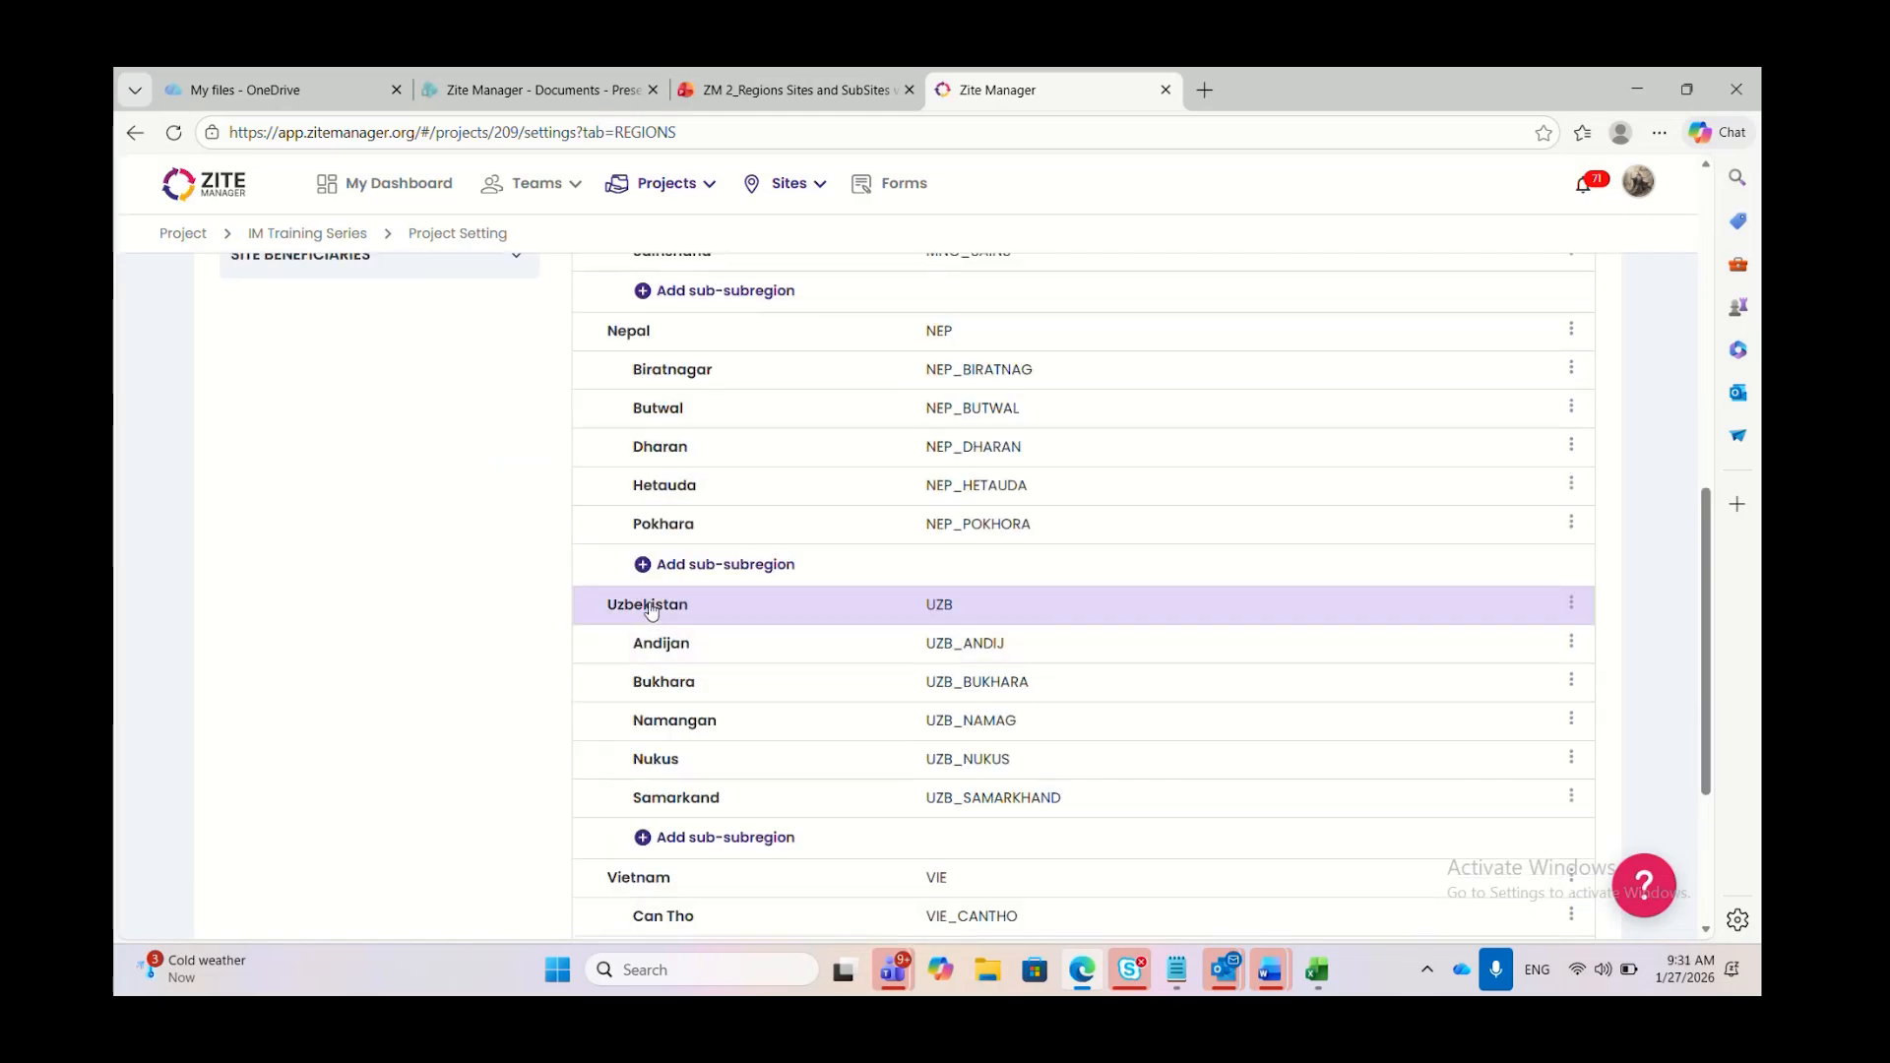
scroll(653, 630, "down", 2)
scroll(655, 660, "down", 1)
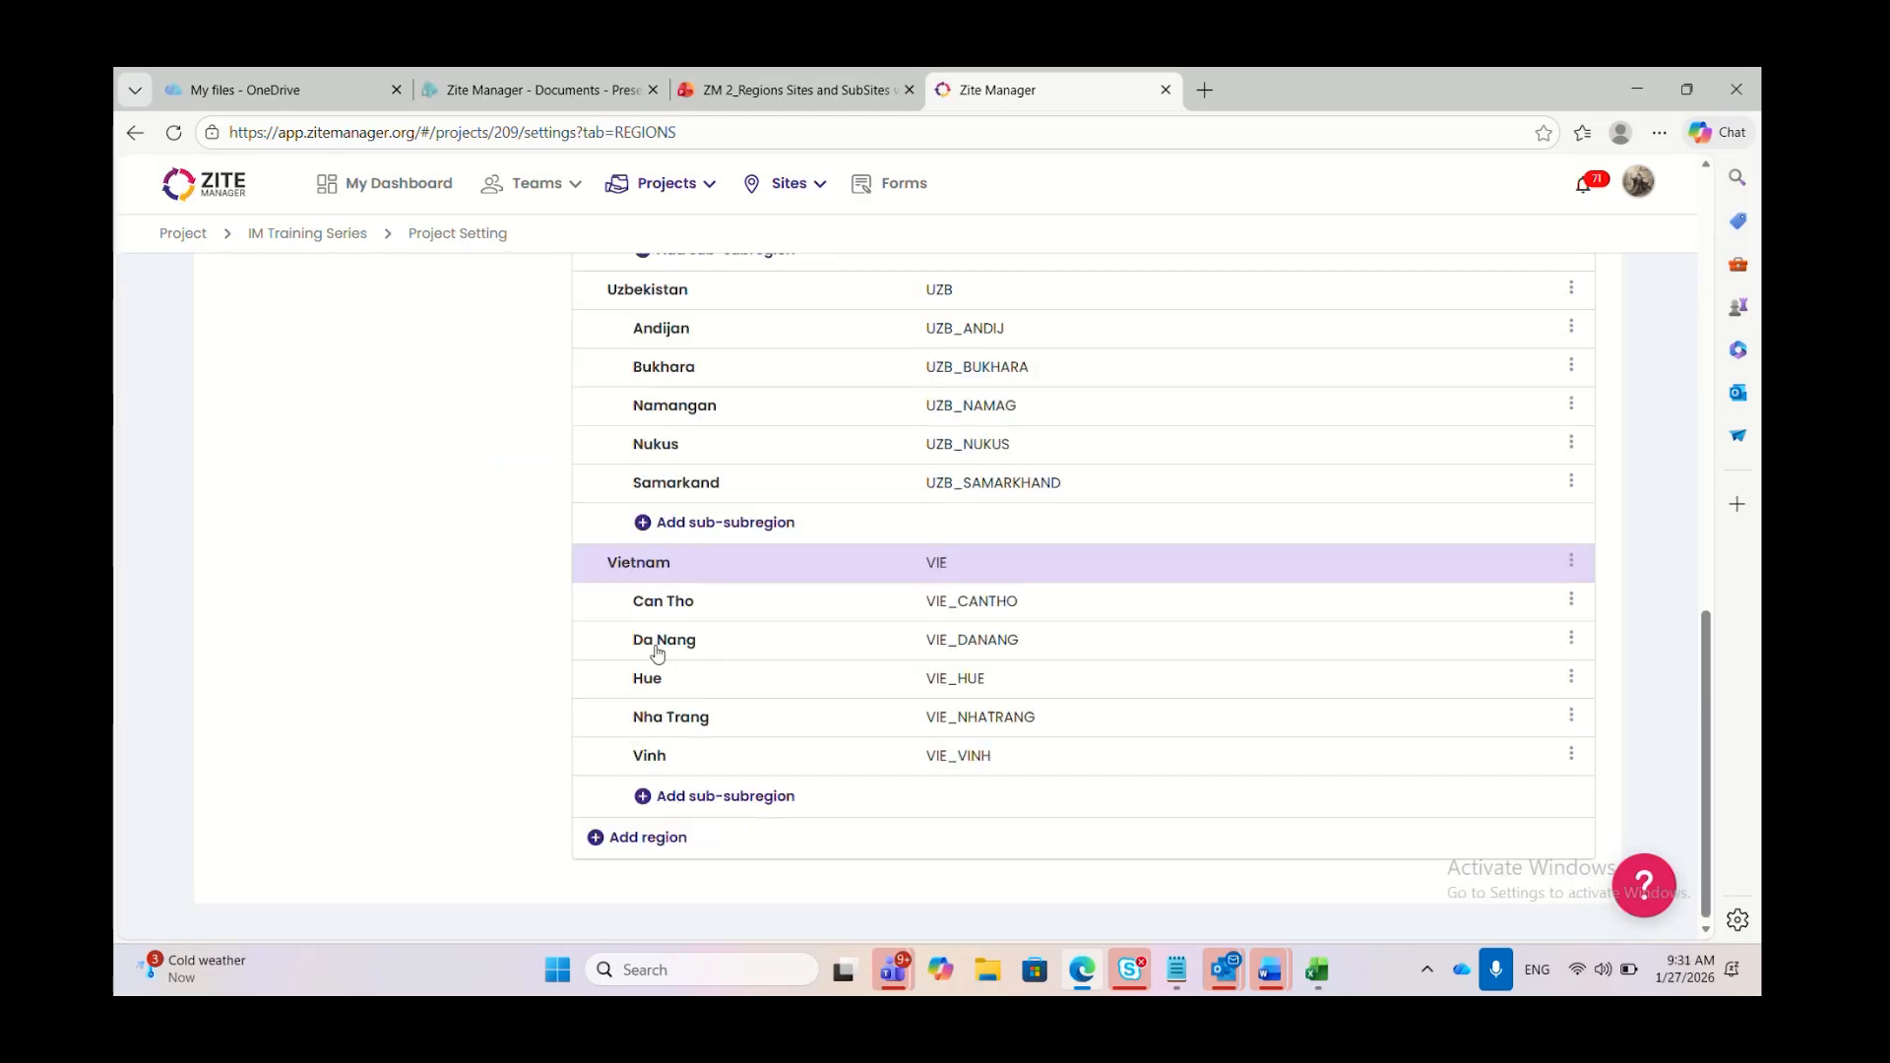
scroll(666, 571, "up", 5)
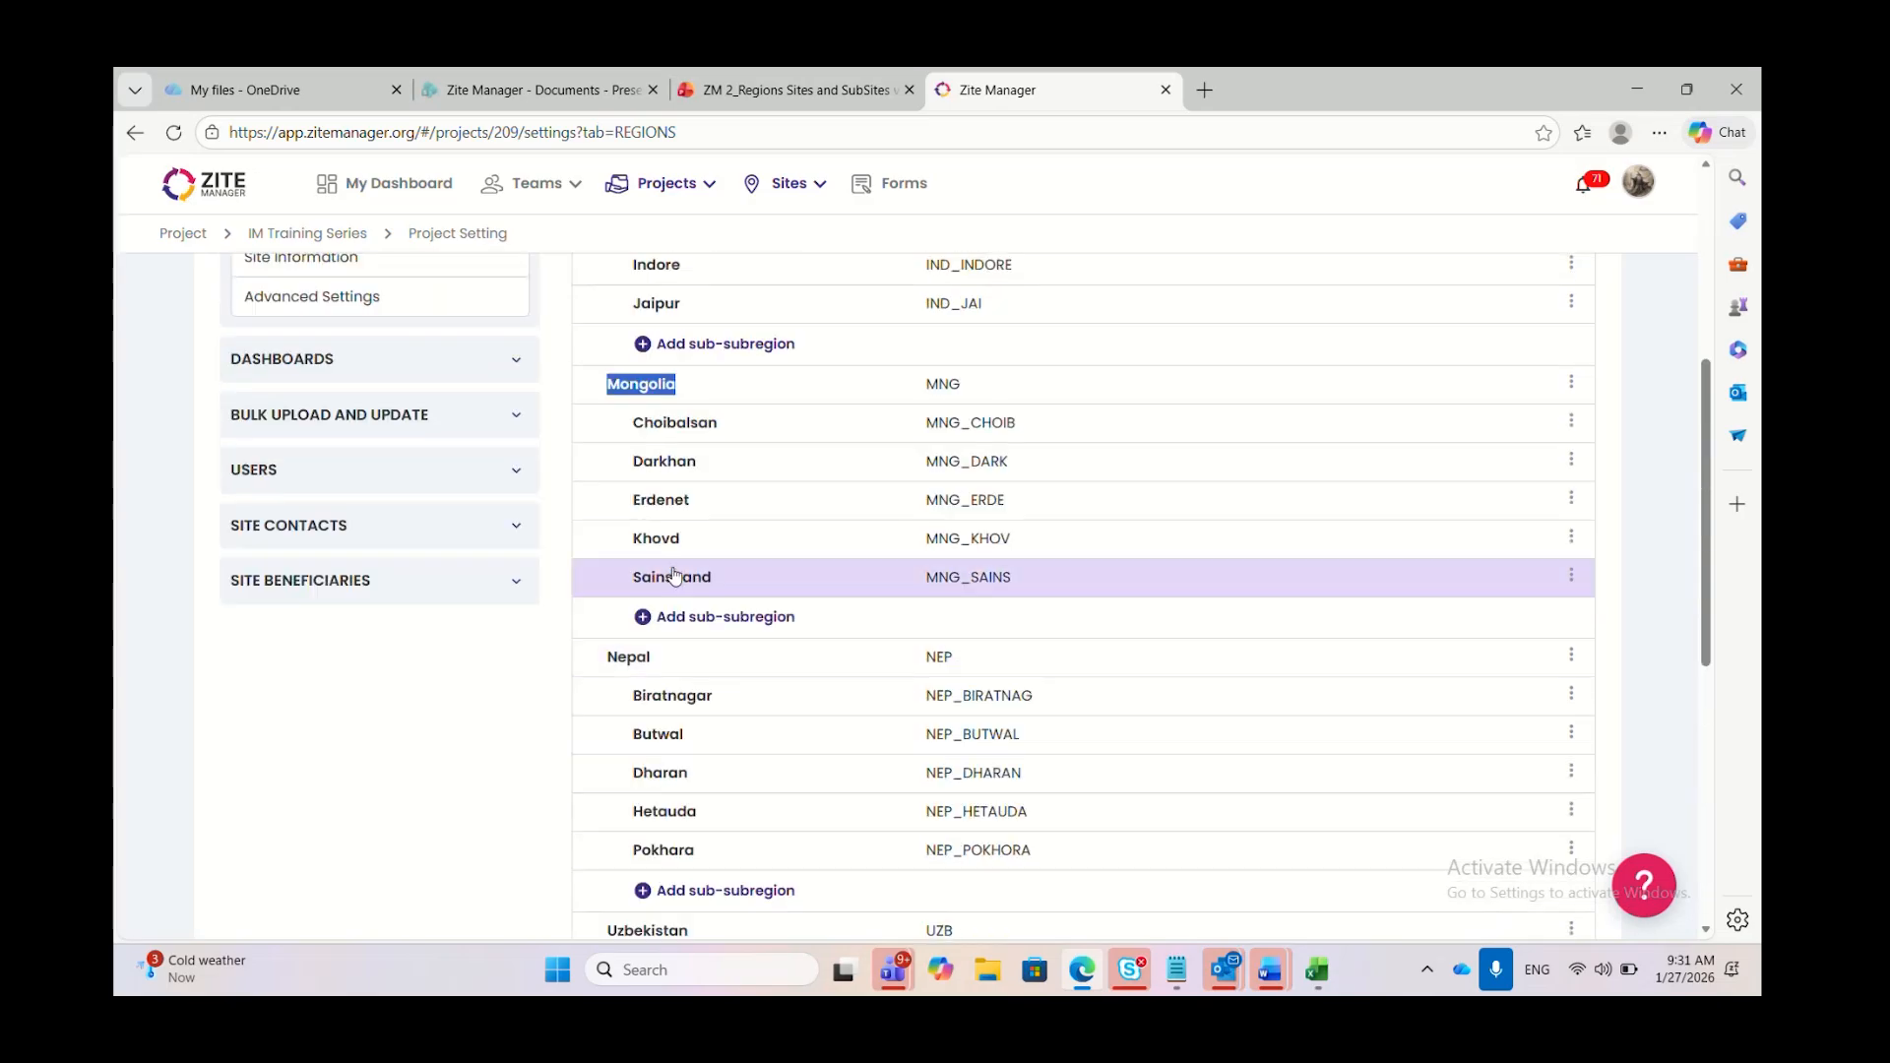
Examine the city sub-subregions under the Asian countries and the options for adding subregions and sub-subregions
scroll(675, 580, "up", 2)
left_click(640, 374)
left_click_drag(640, 374, 689, 374)
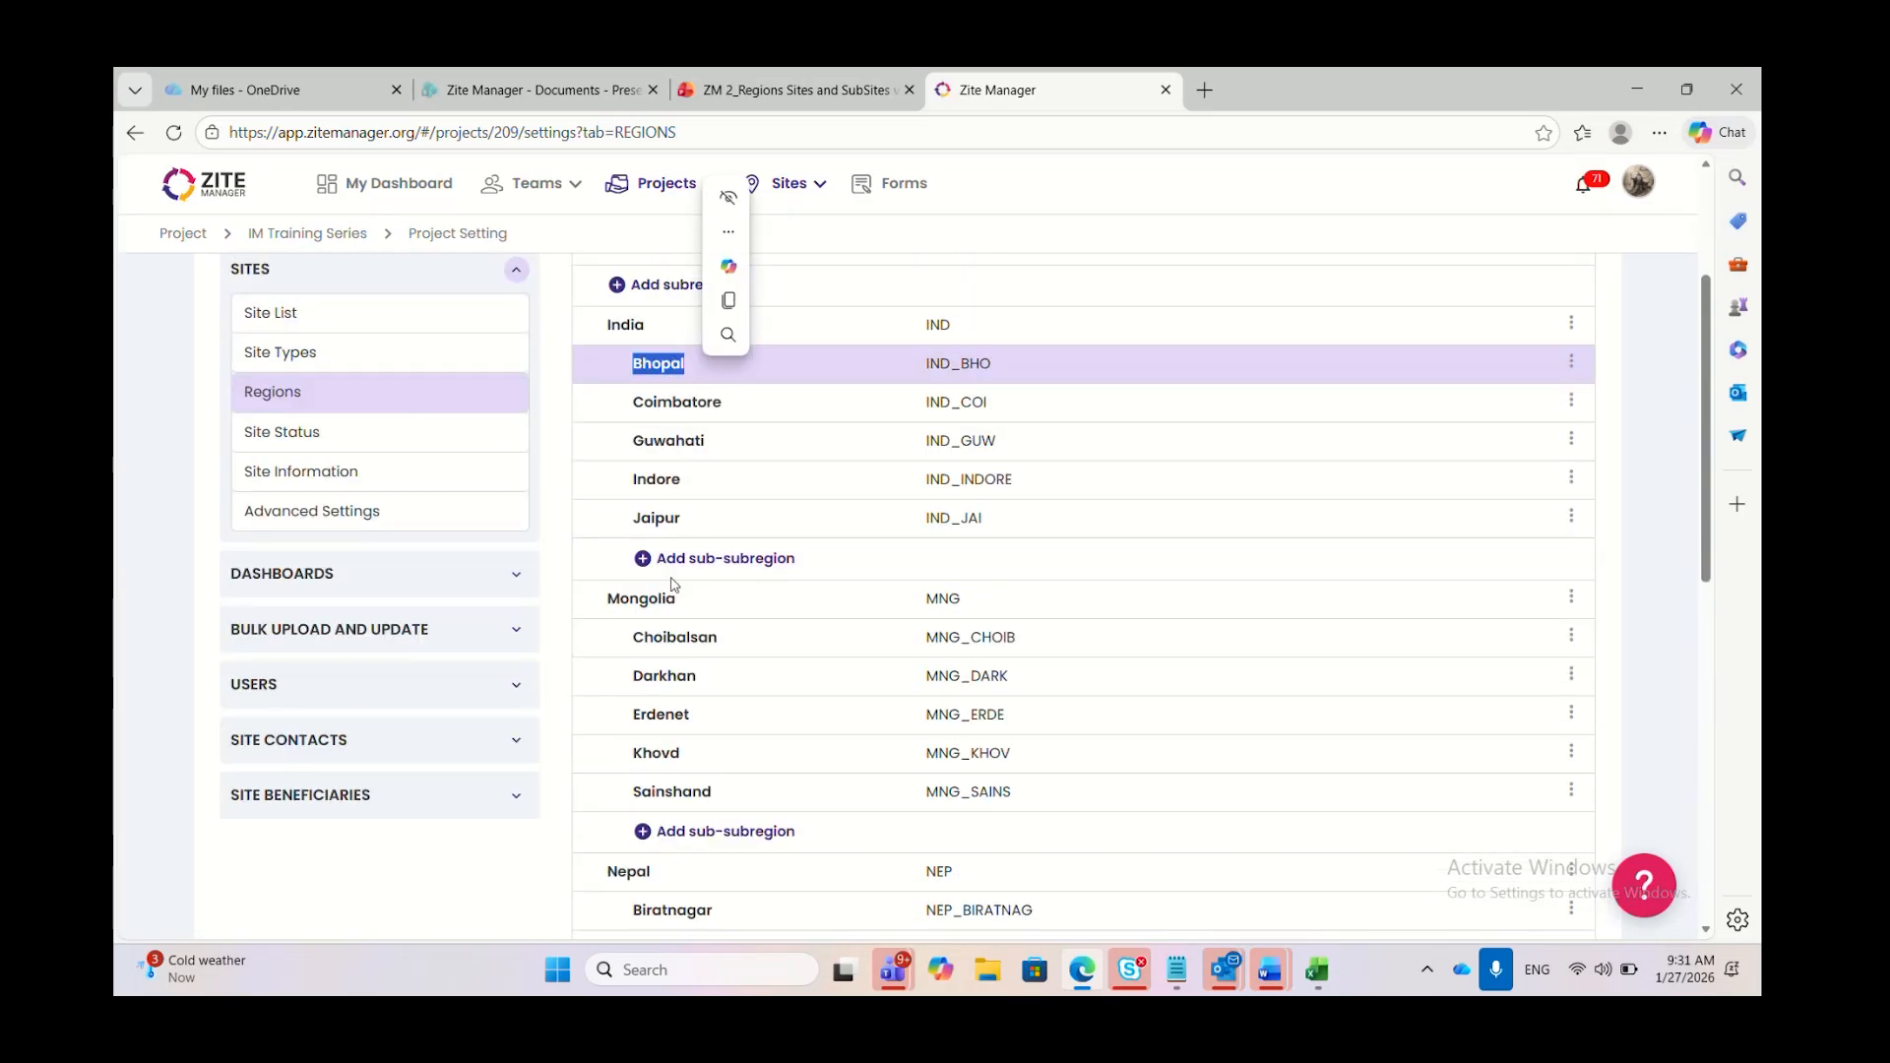
scroll(674, 590, "down", 1)
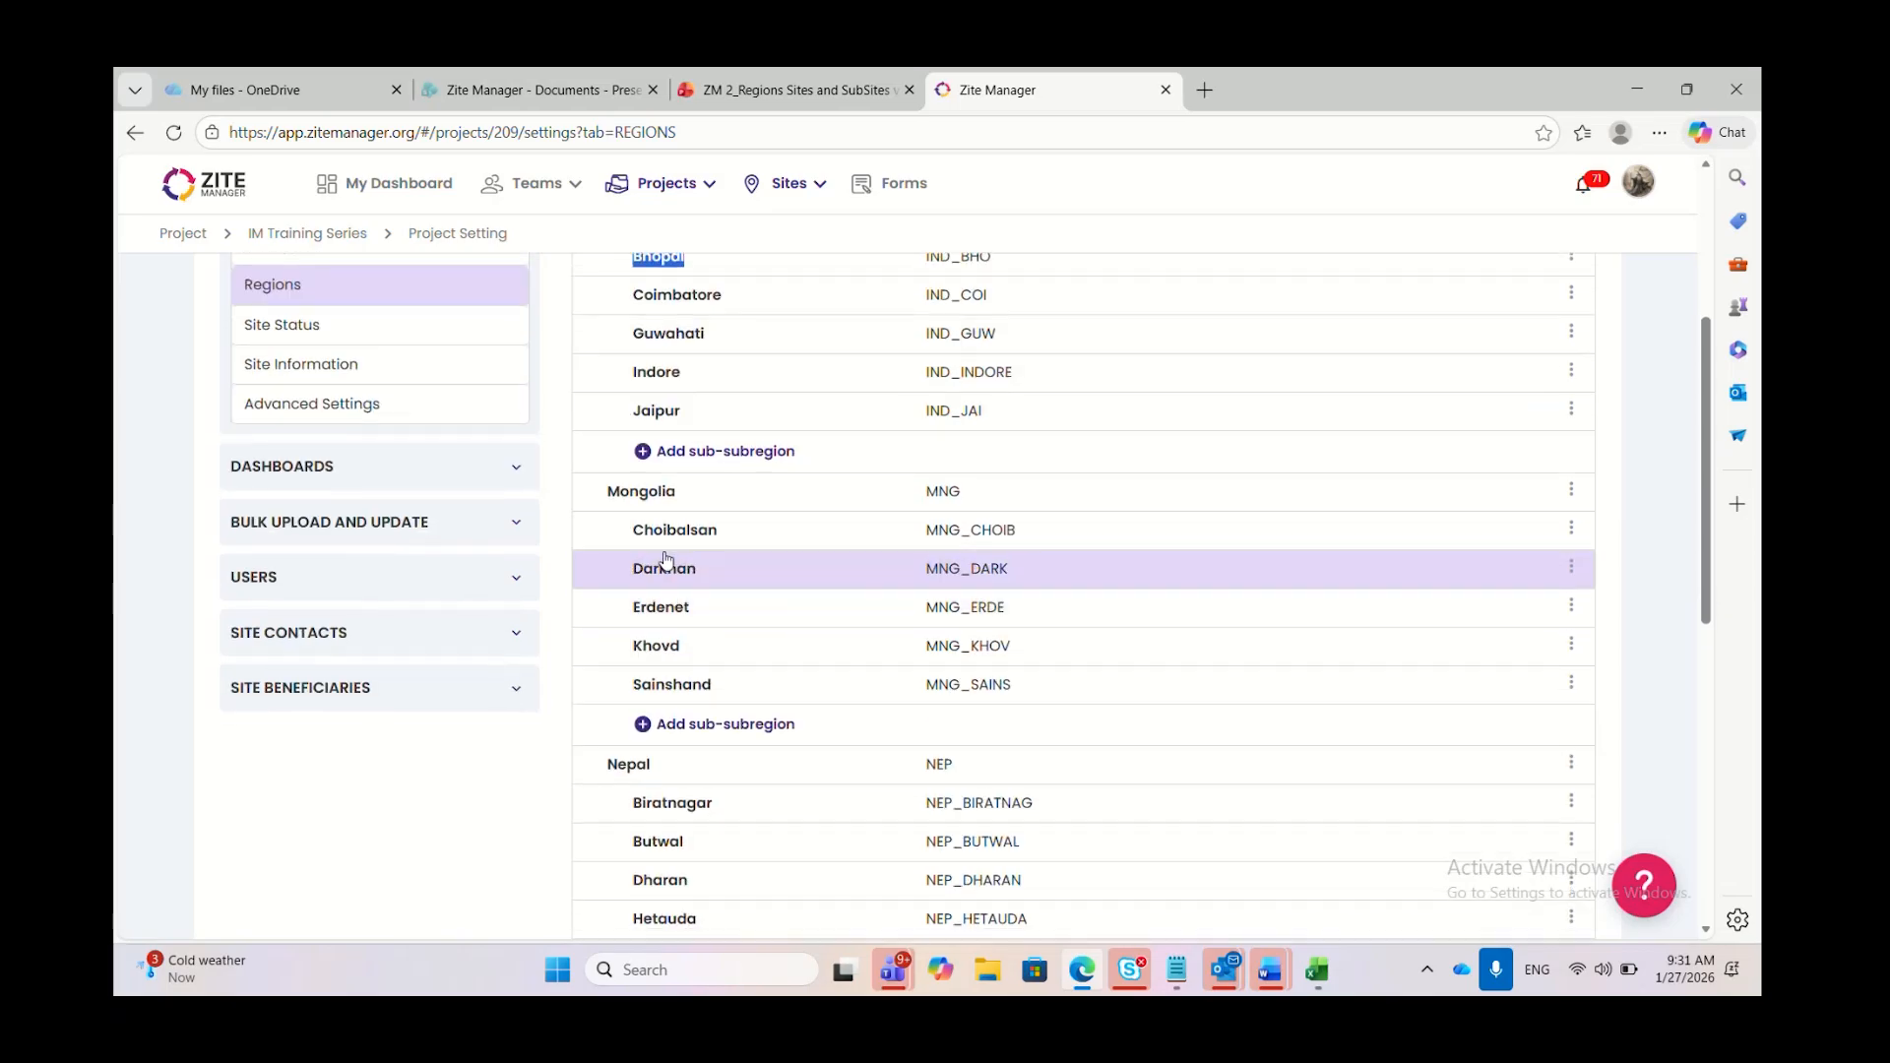
left_click(1664, 521)
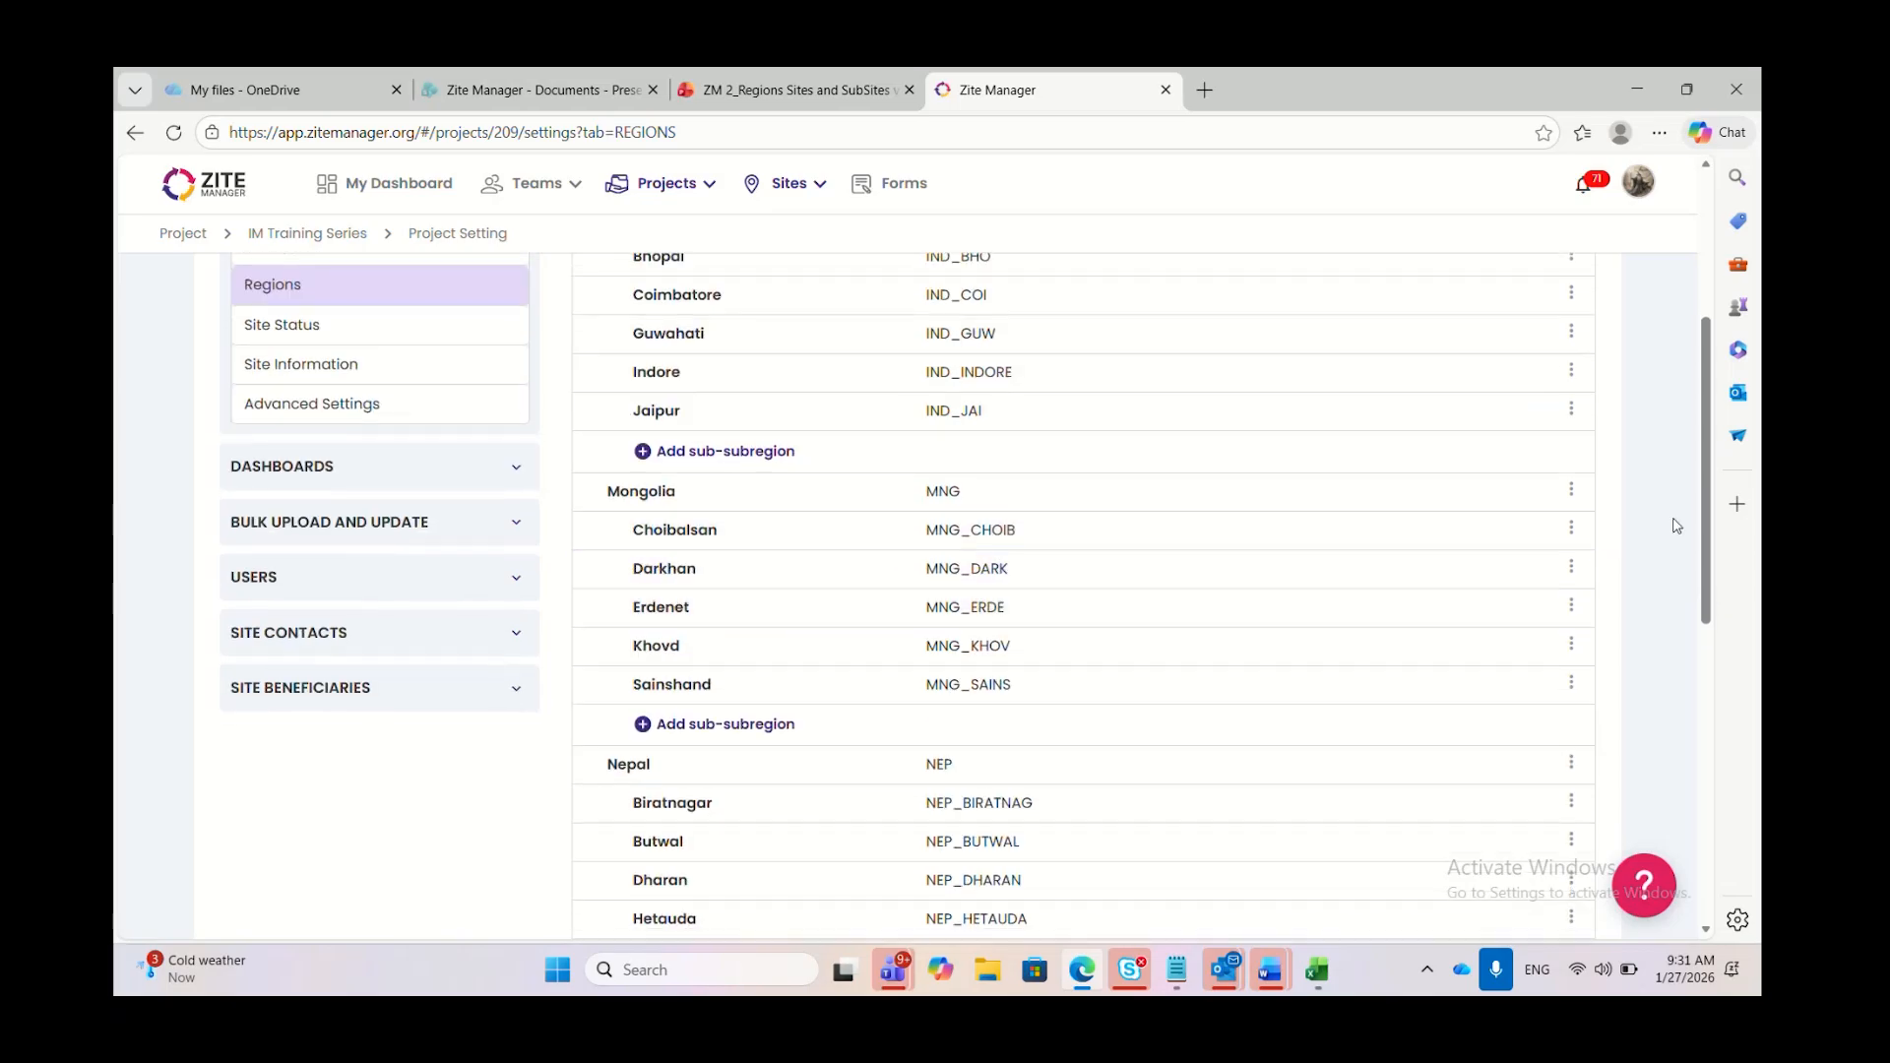
scroll(1658, 468, "up", 3)
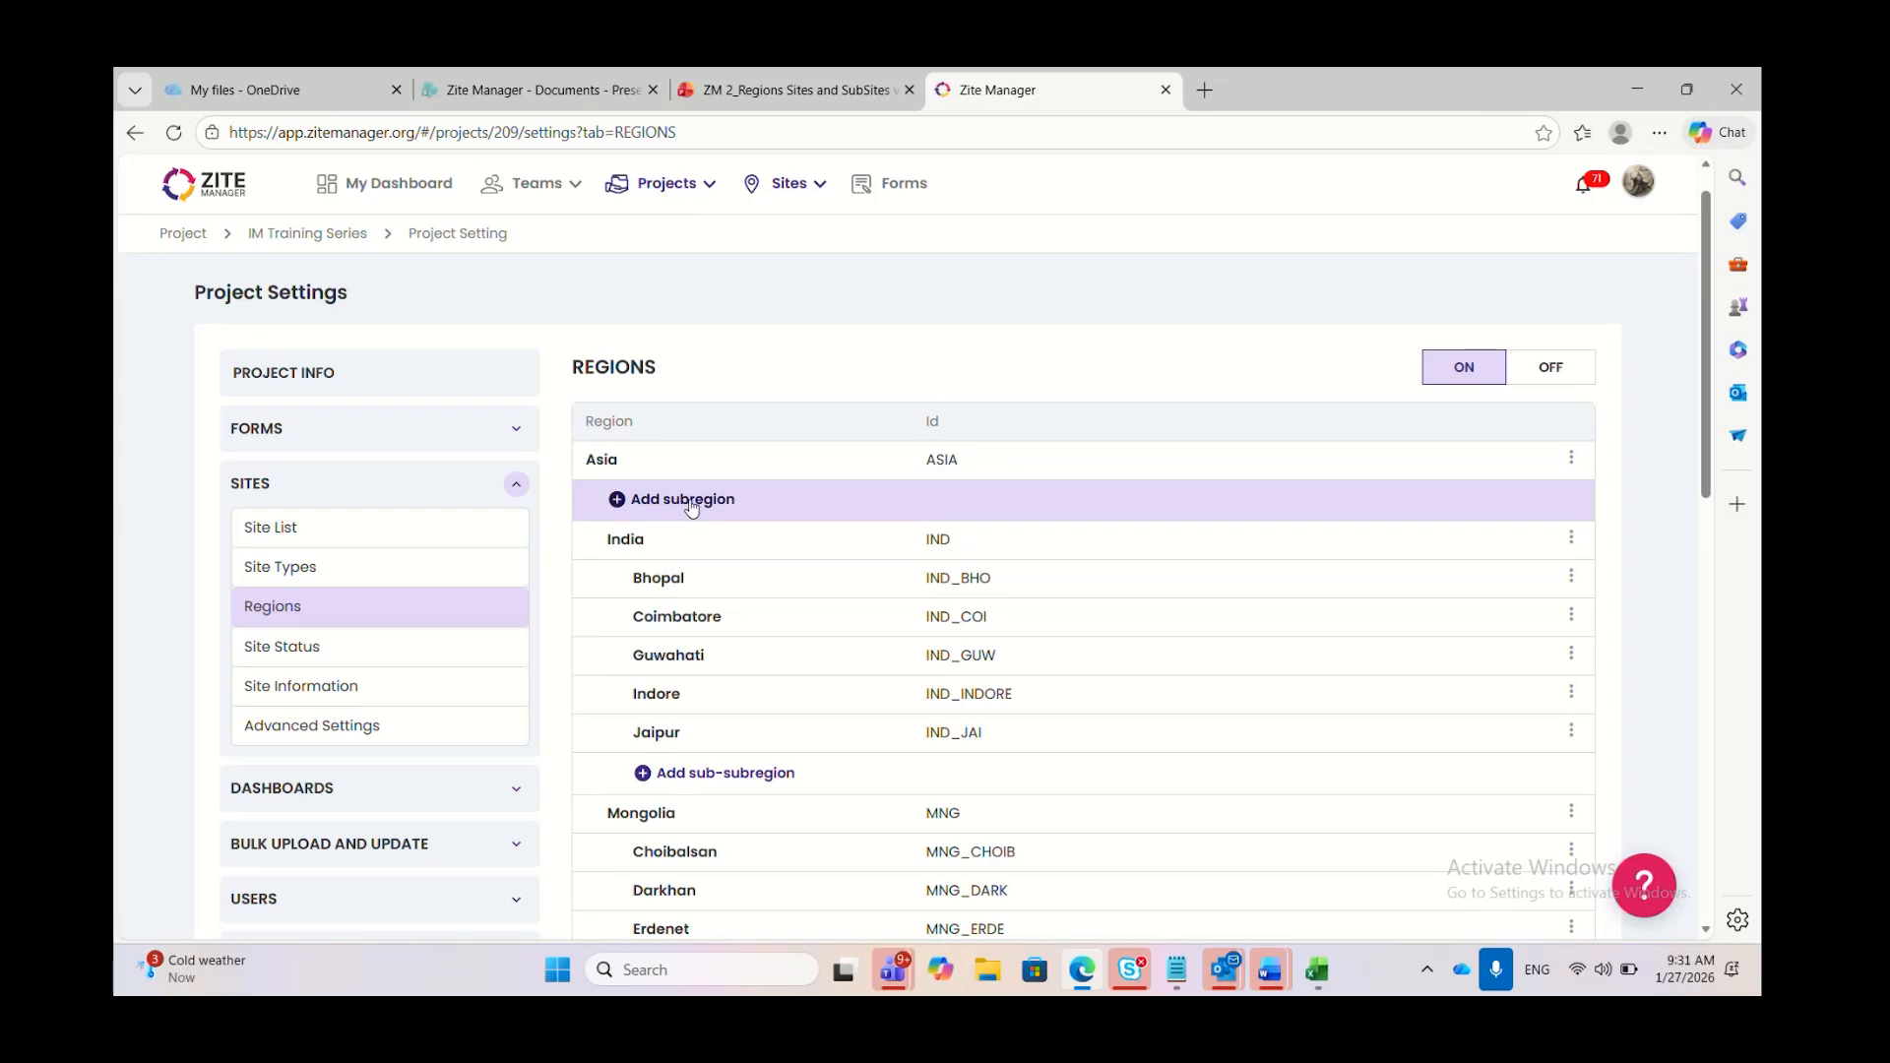
scroll(722, 535, "down", 1)
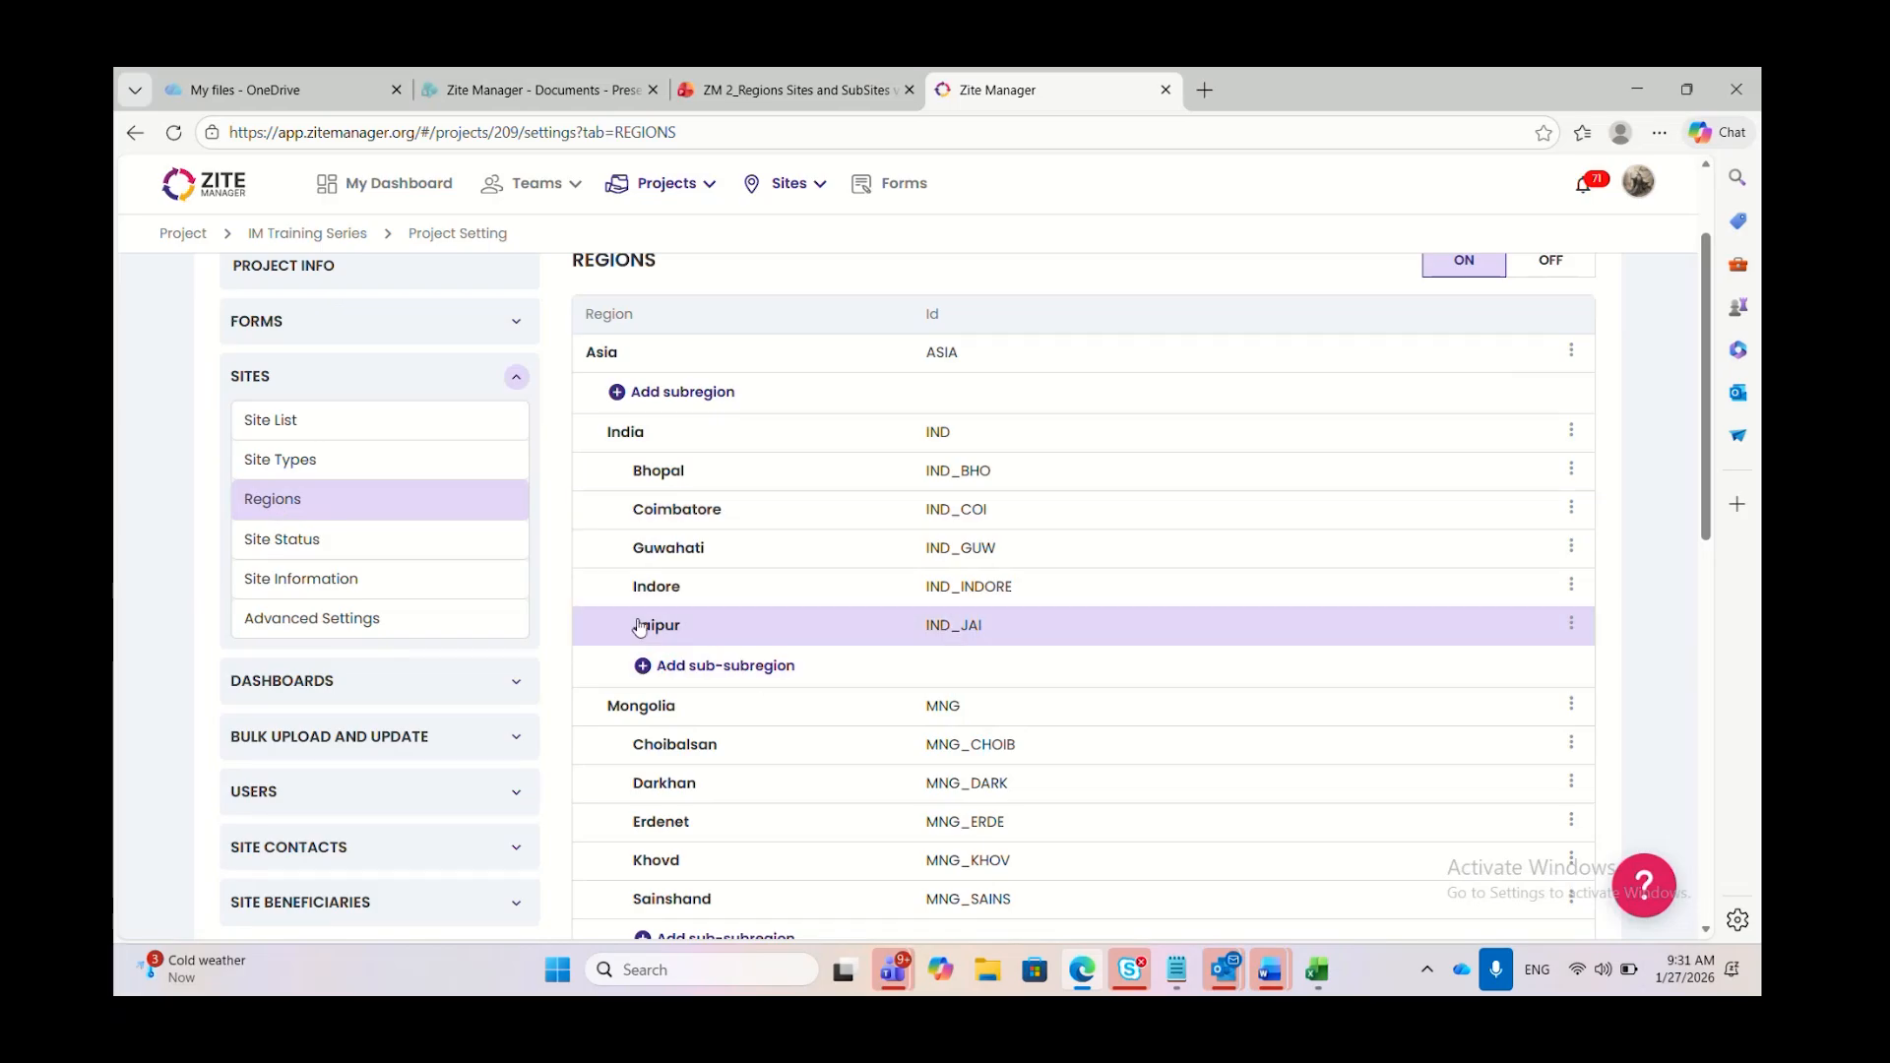
scroll(704, 669, "down", 2)
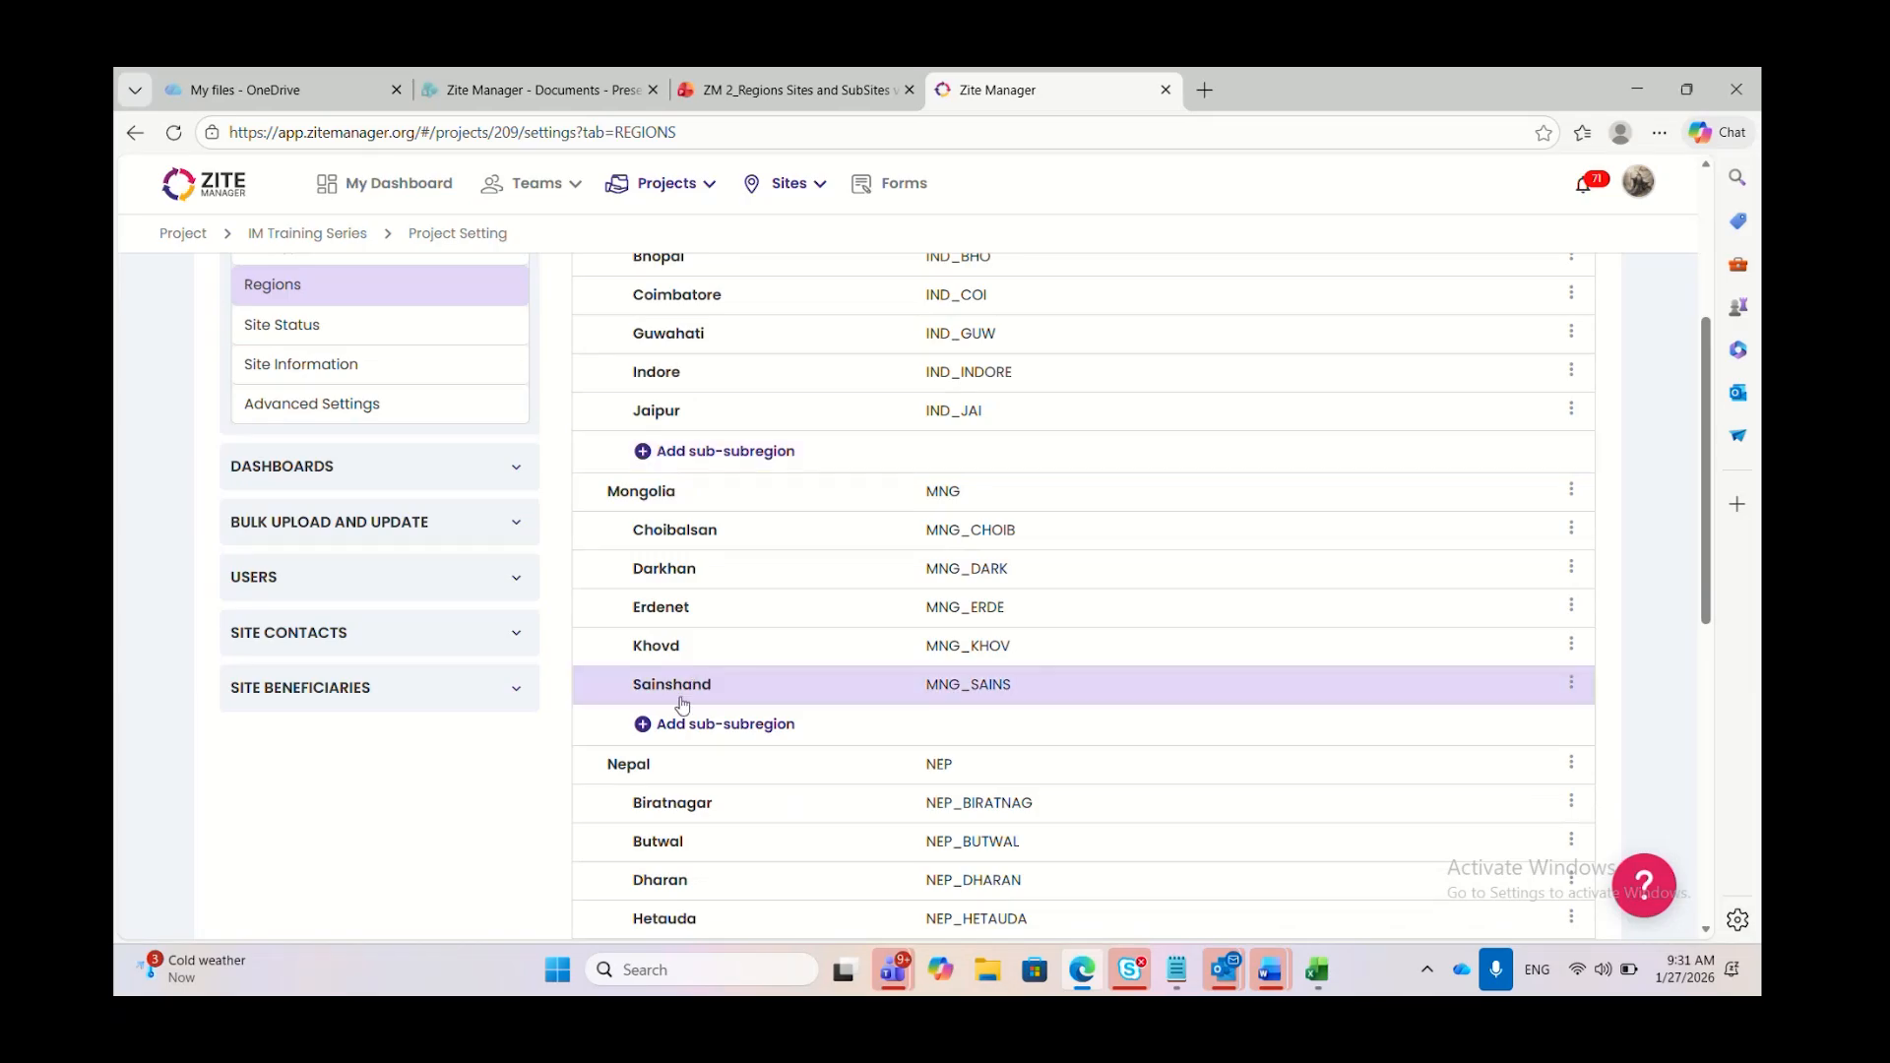
scroll(768, 517, "up", 2)
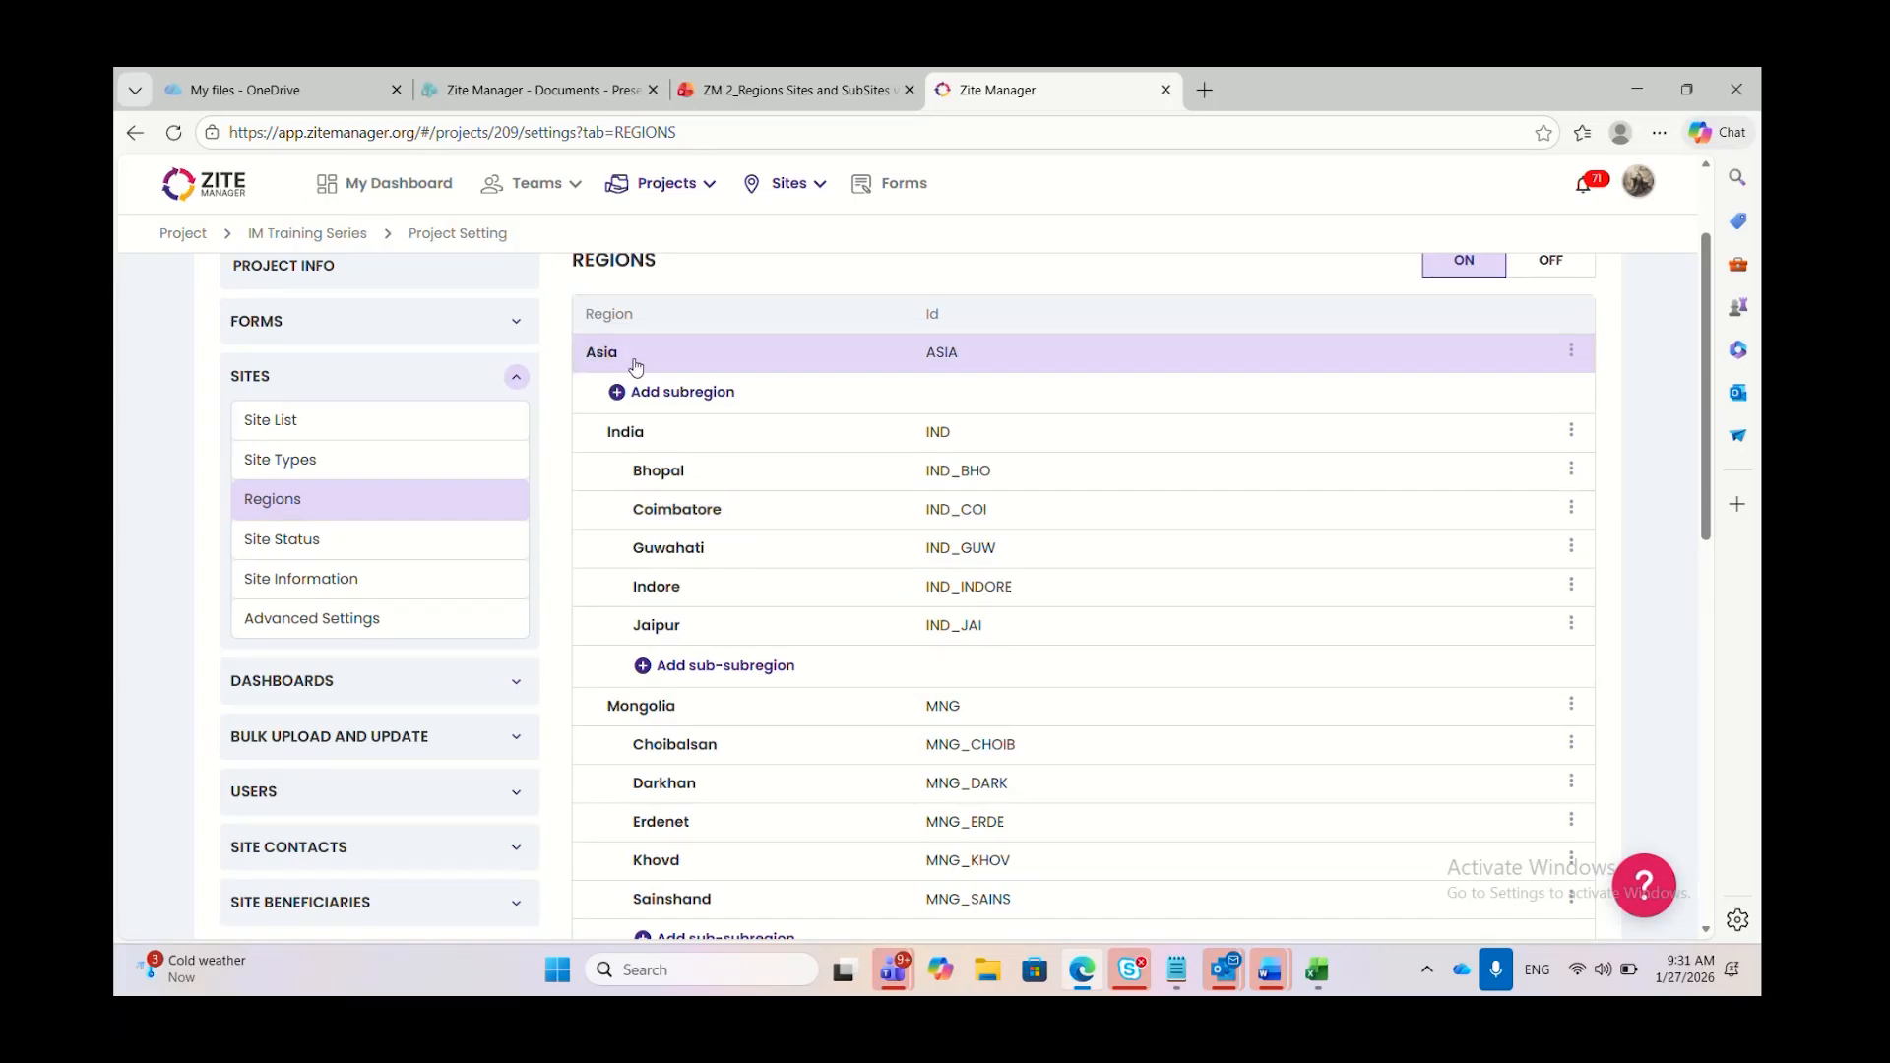
Start a new first-level region named Europe with the region ID EUR
scroll(778, 497, "down", 9)
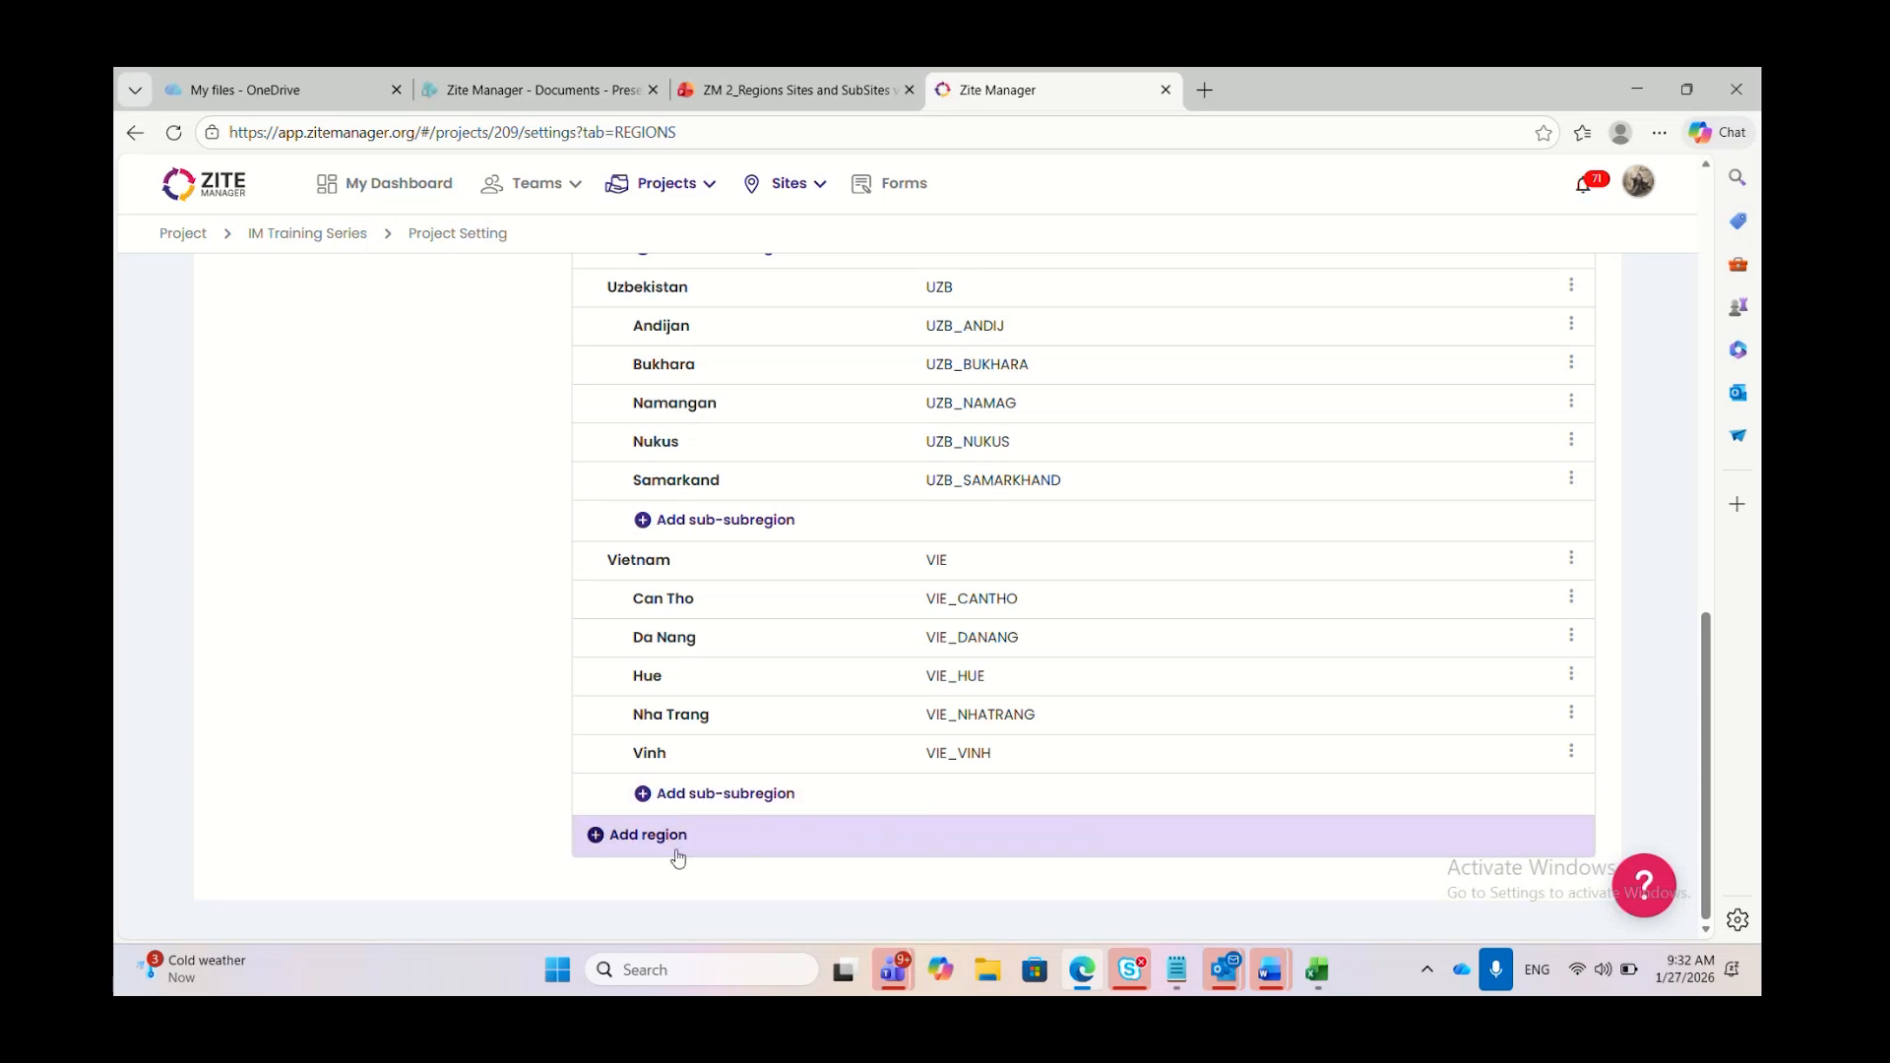
scroll(698, 842, "up", 1)
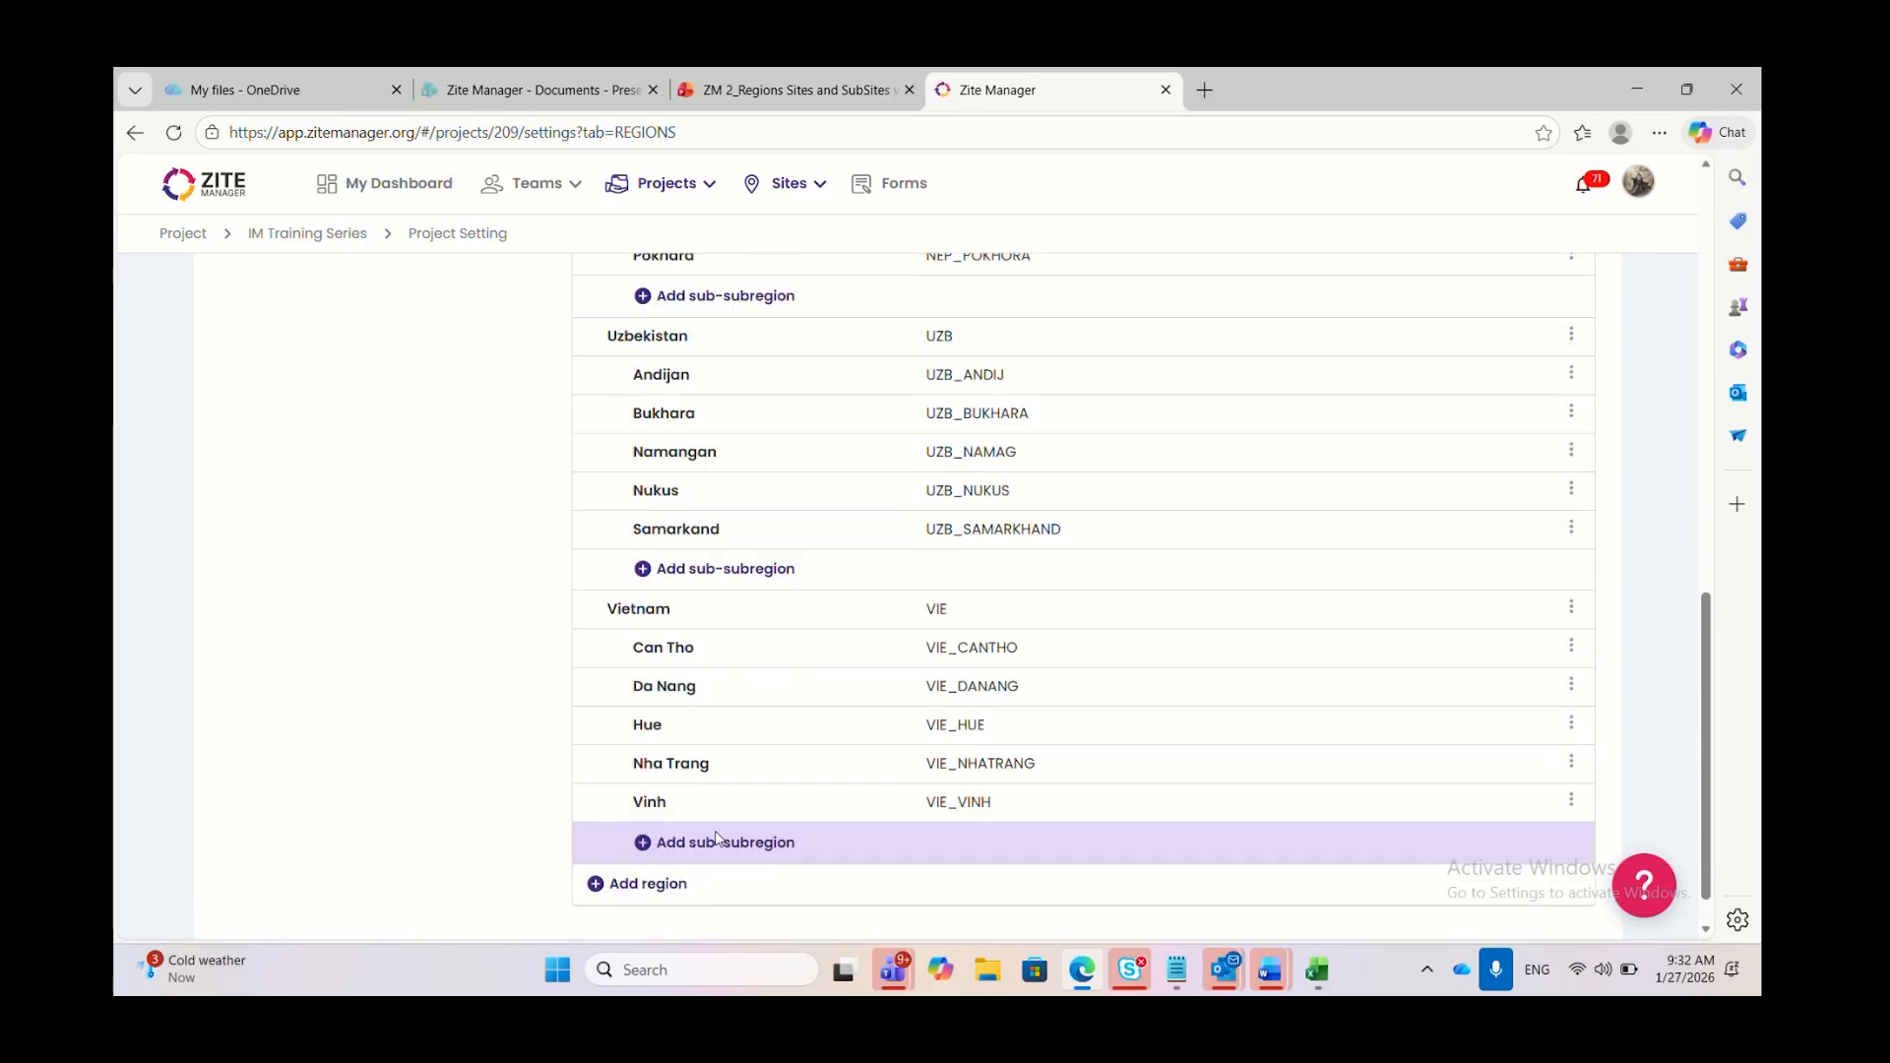
scroll(709, 838, "down", 1)
left_click(646, 837)
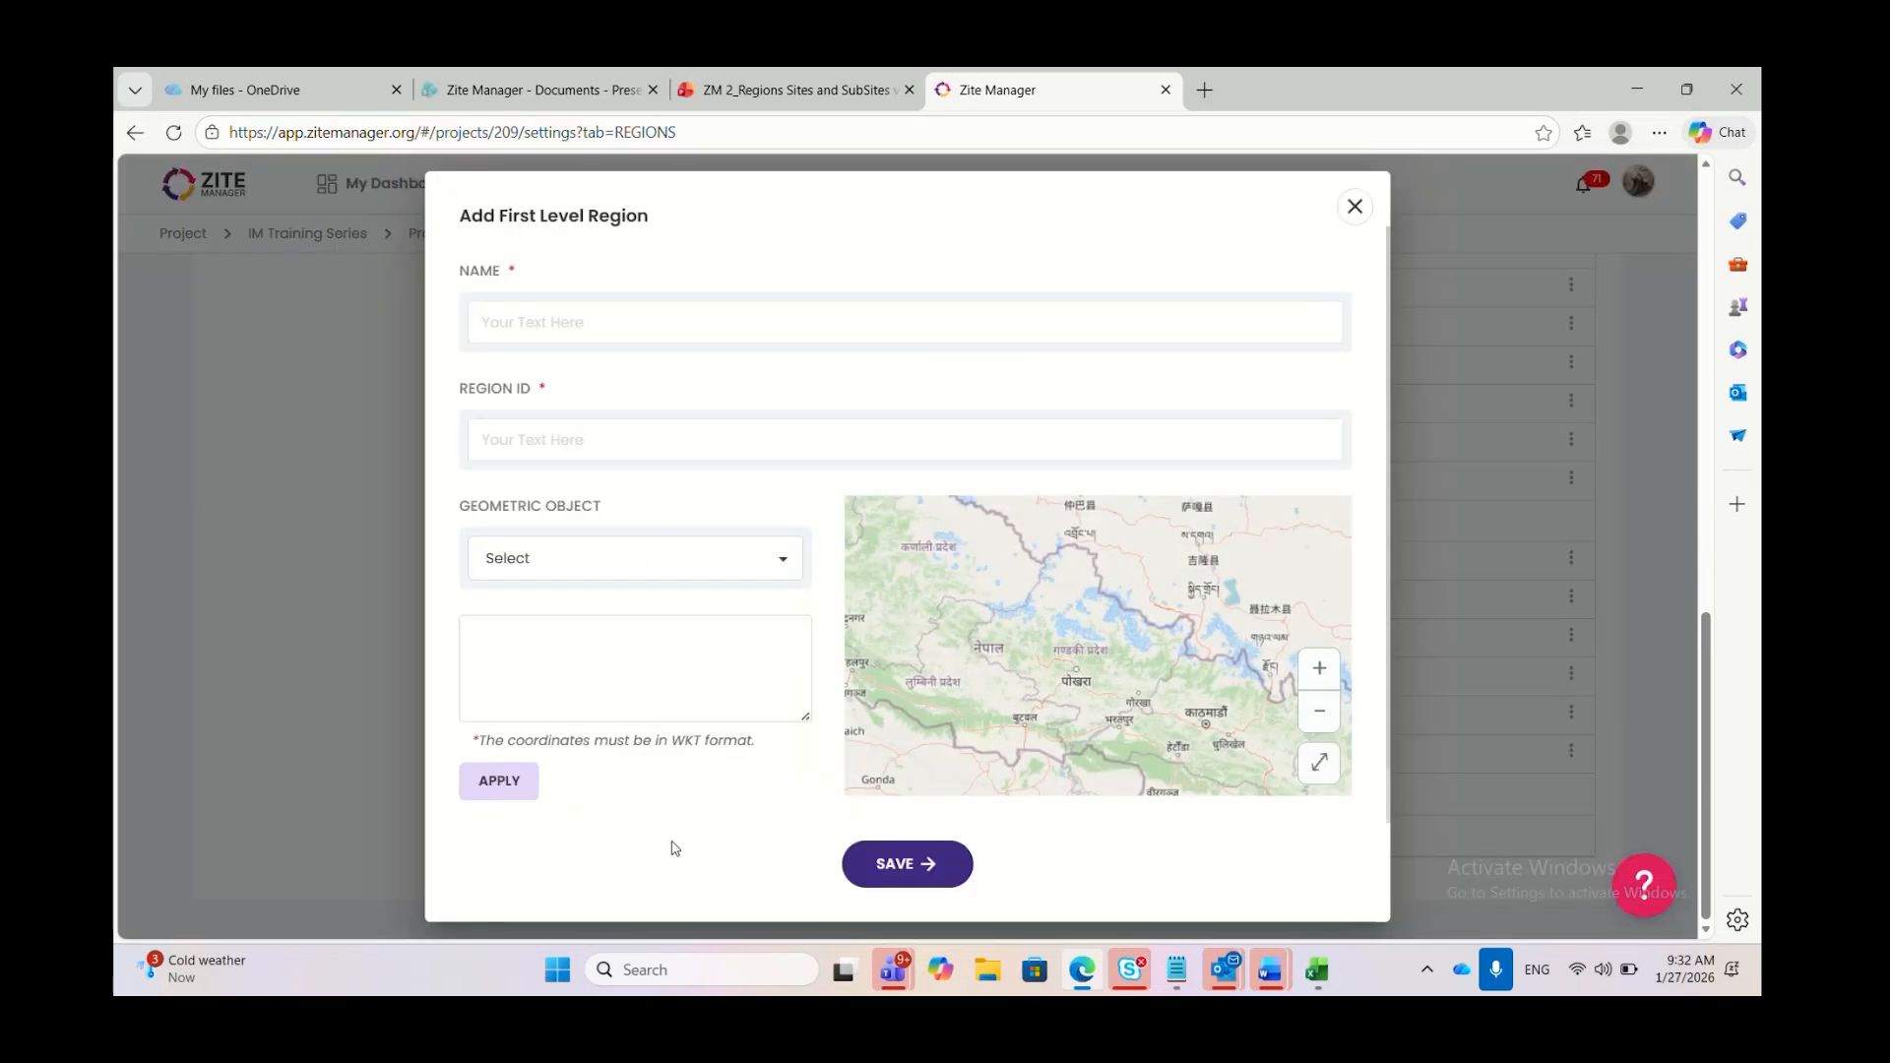
left_click(622, 313)
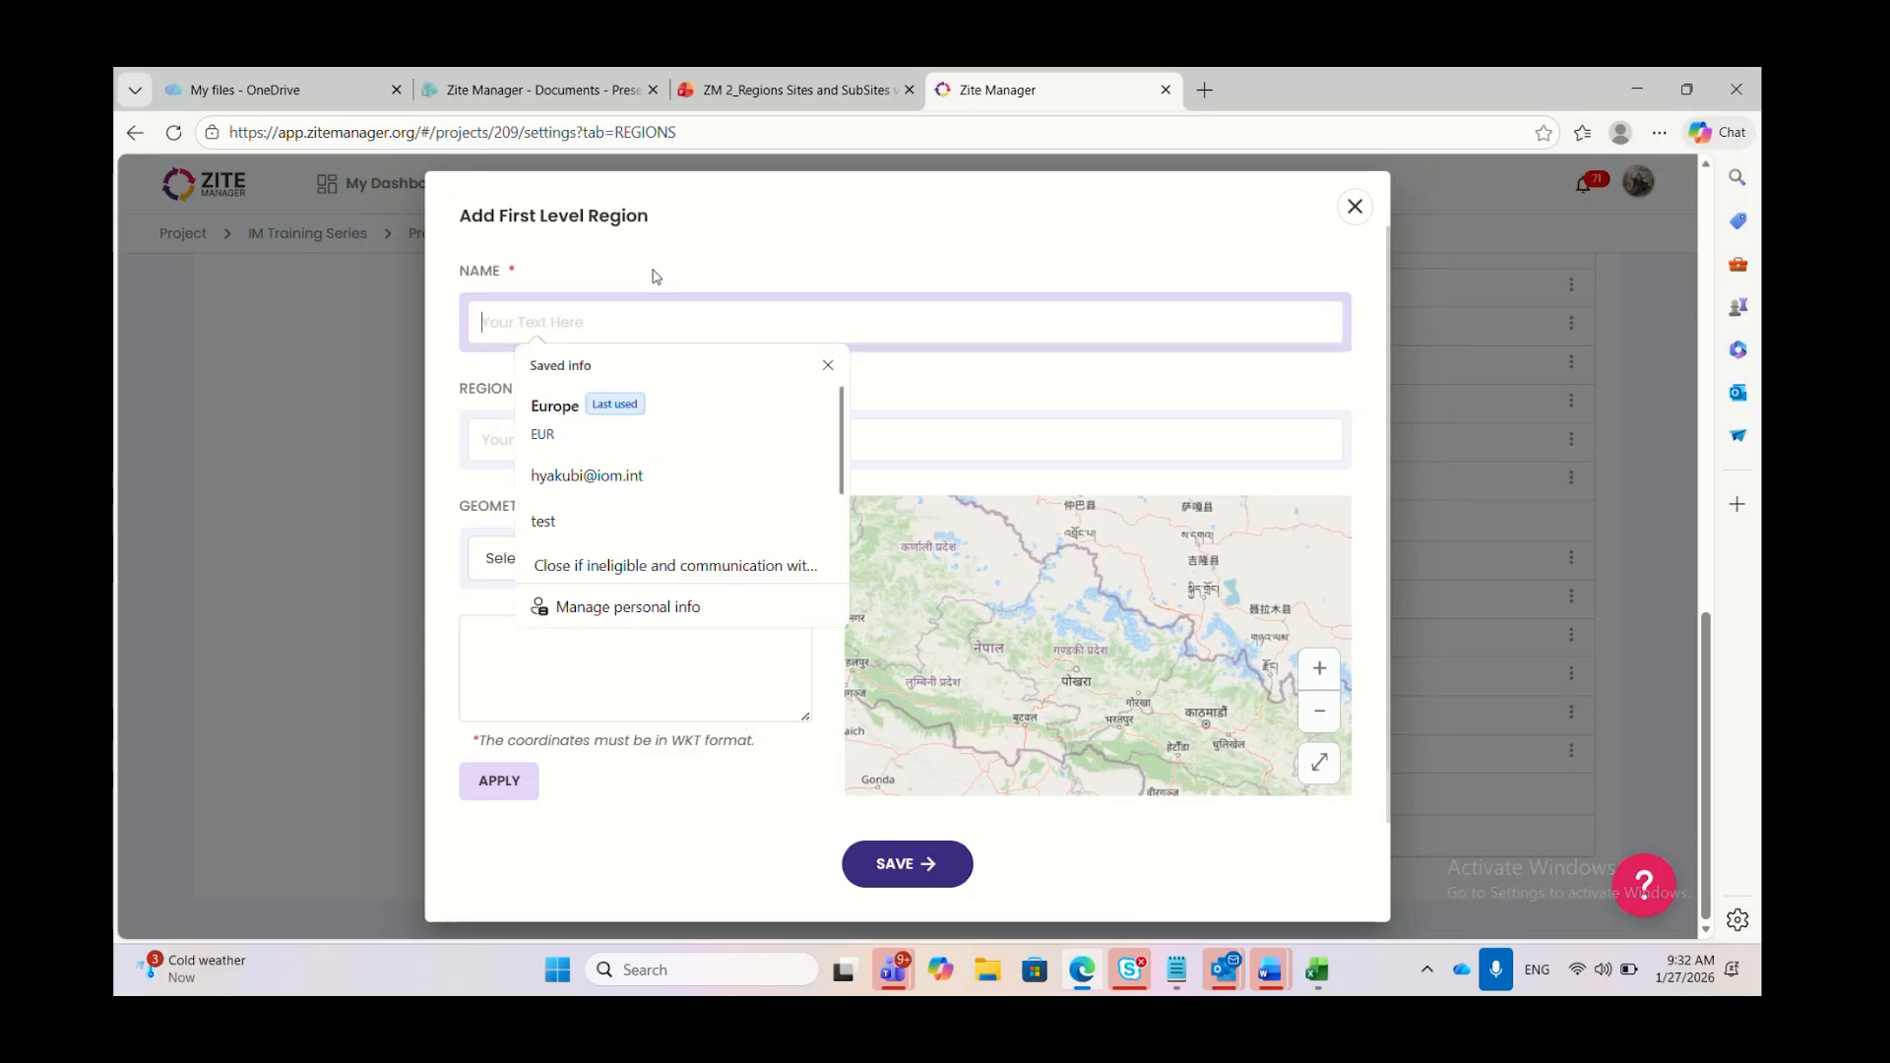
type("Europe")
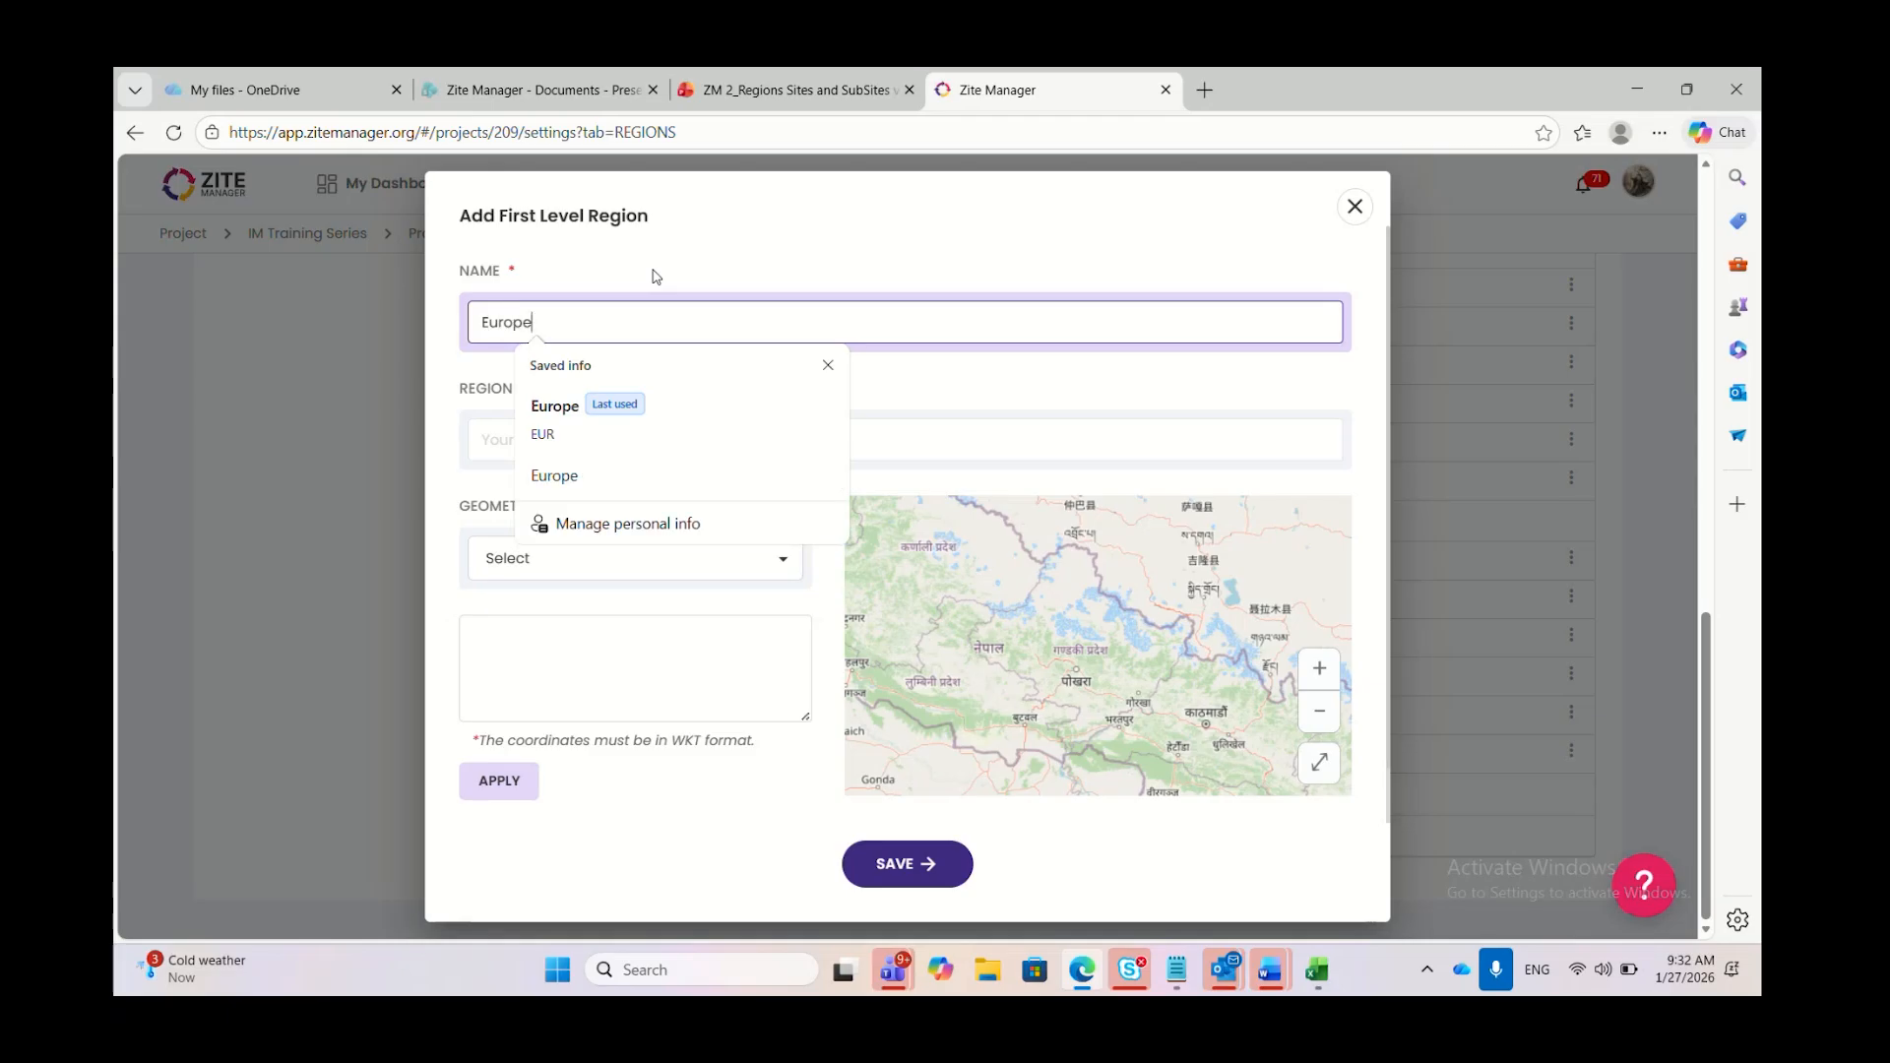
key("Escape")
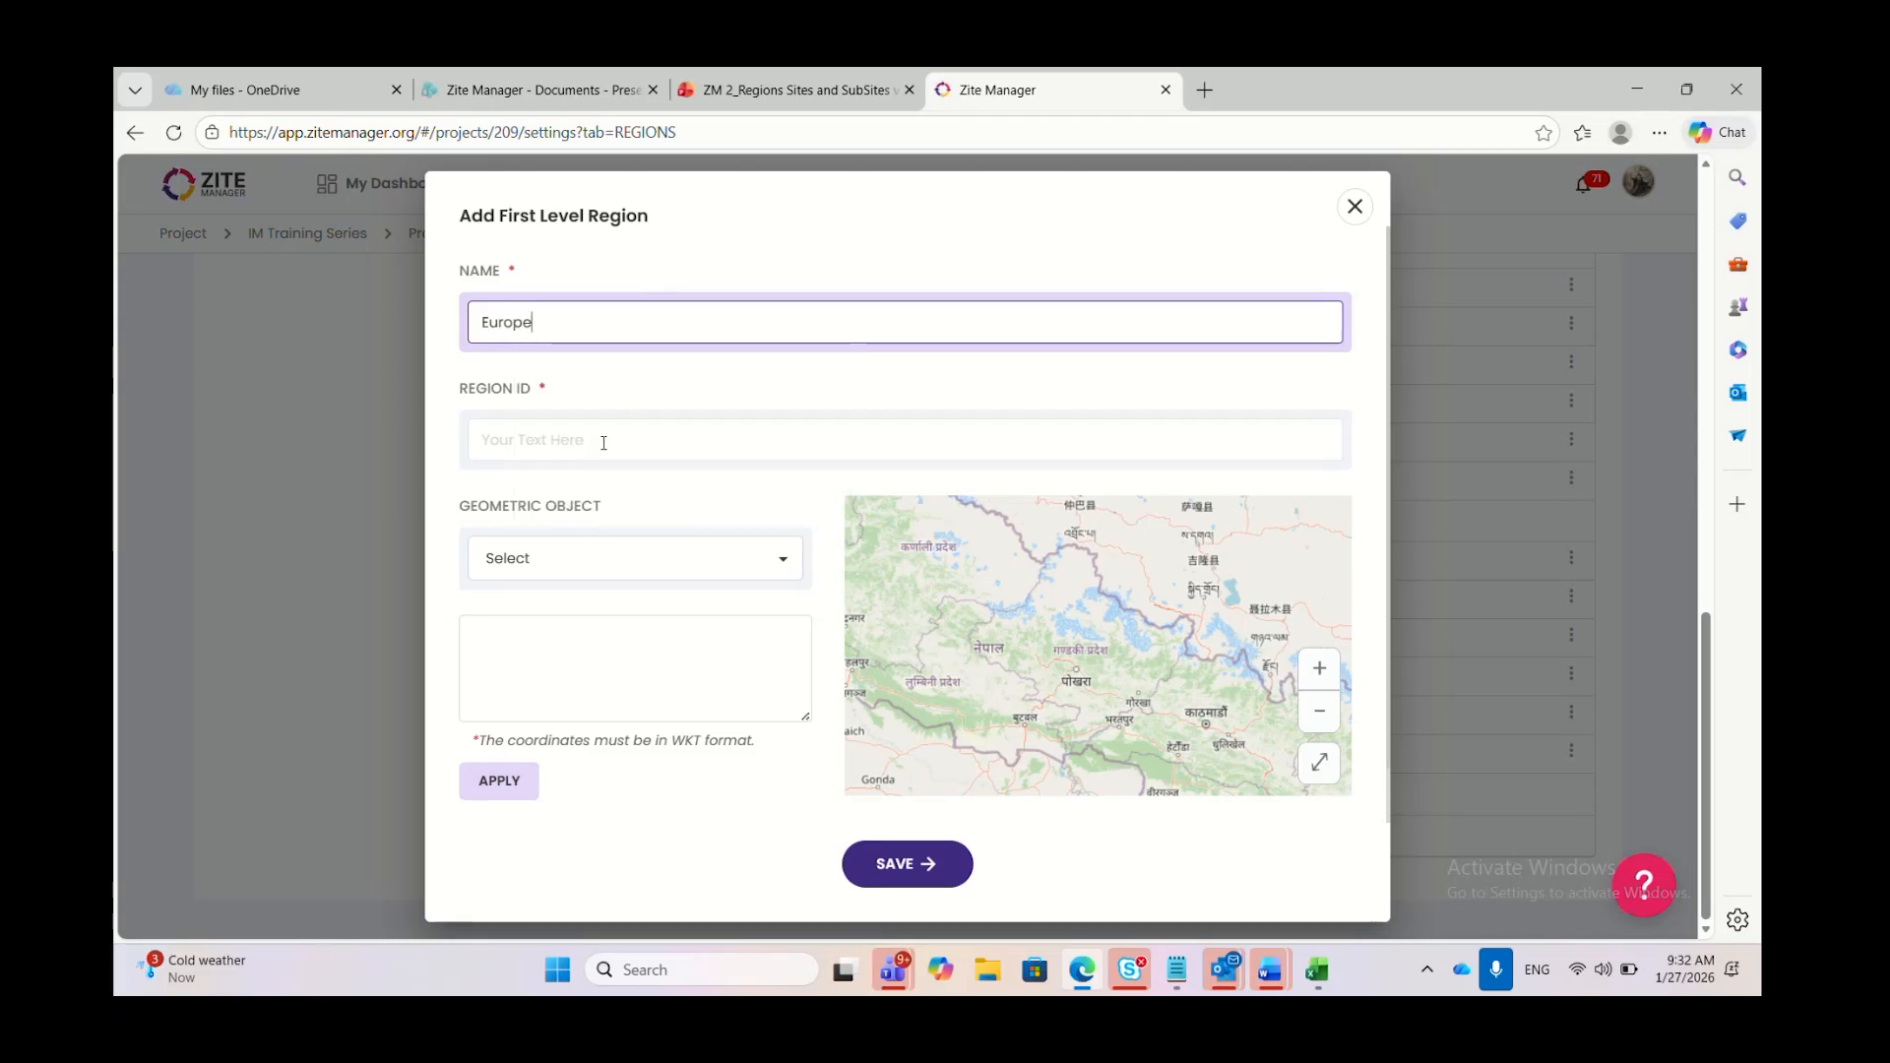
left_click(603, 439)
type("EUR")
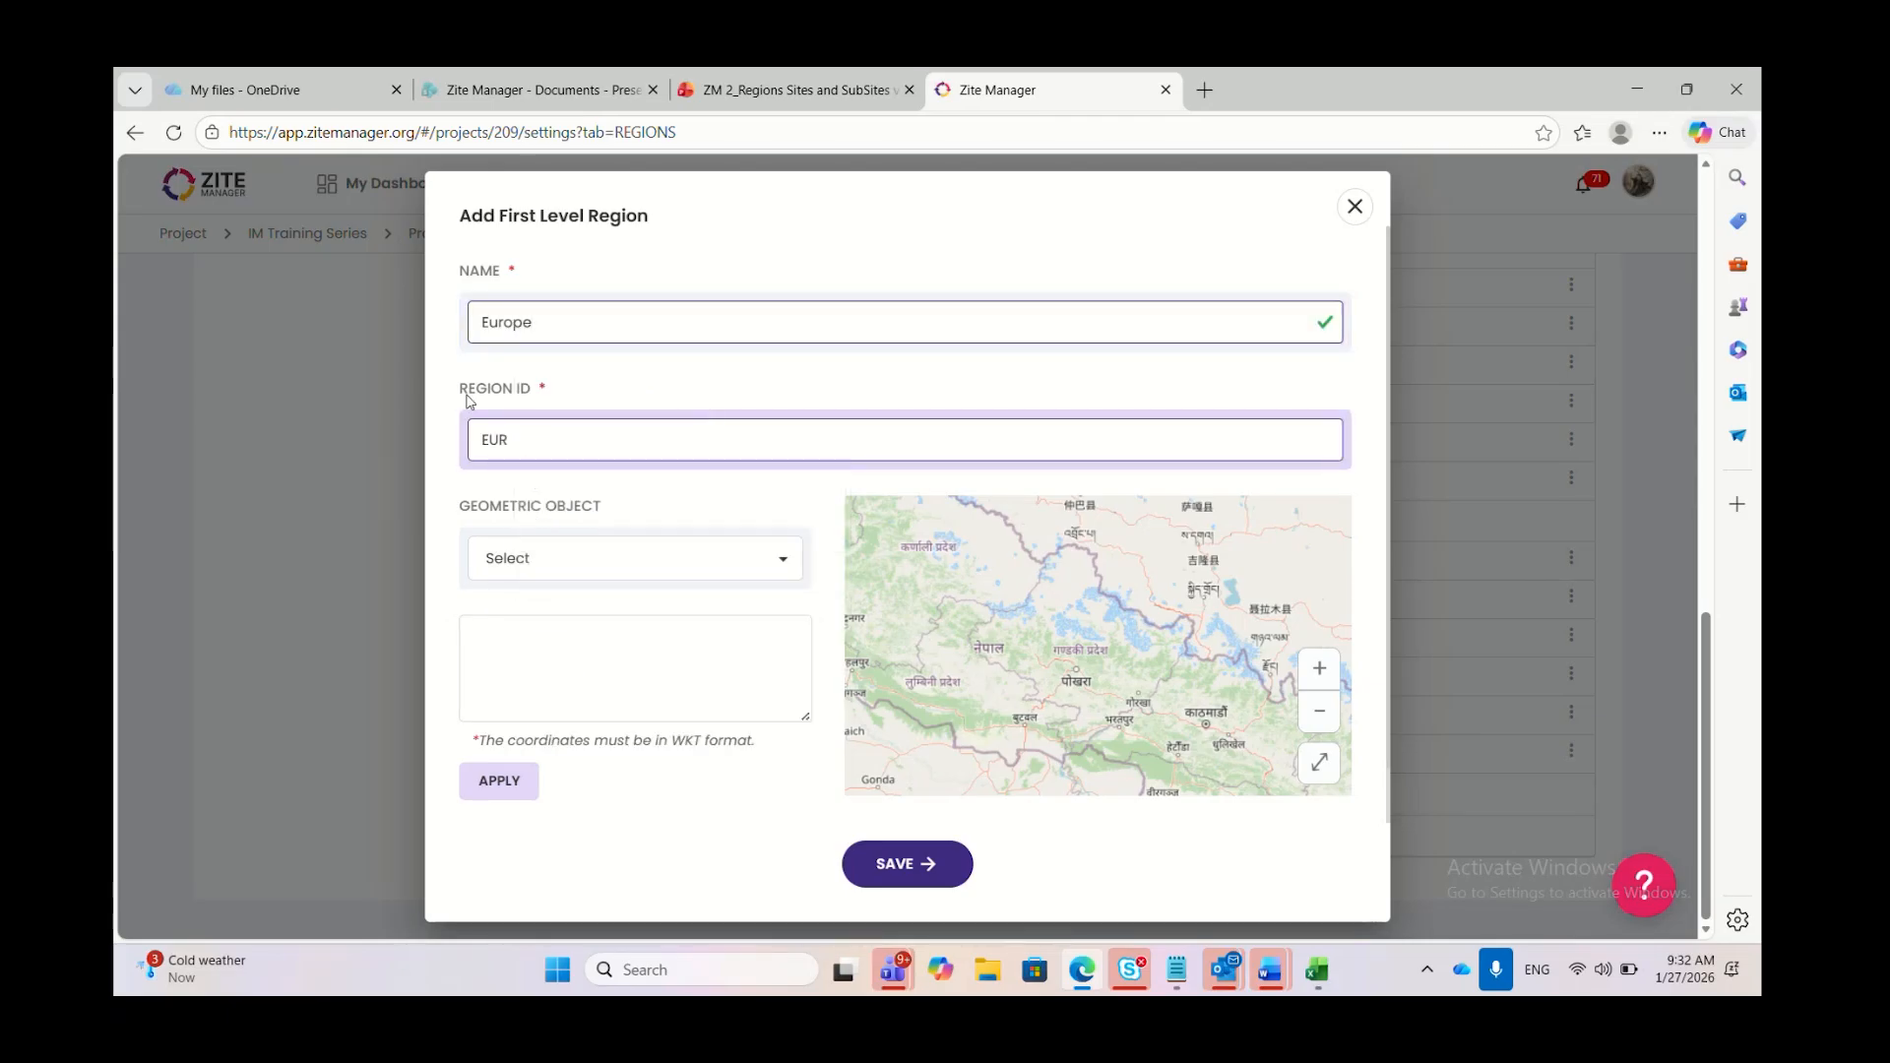
left_click(437, 403)
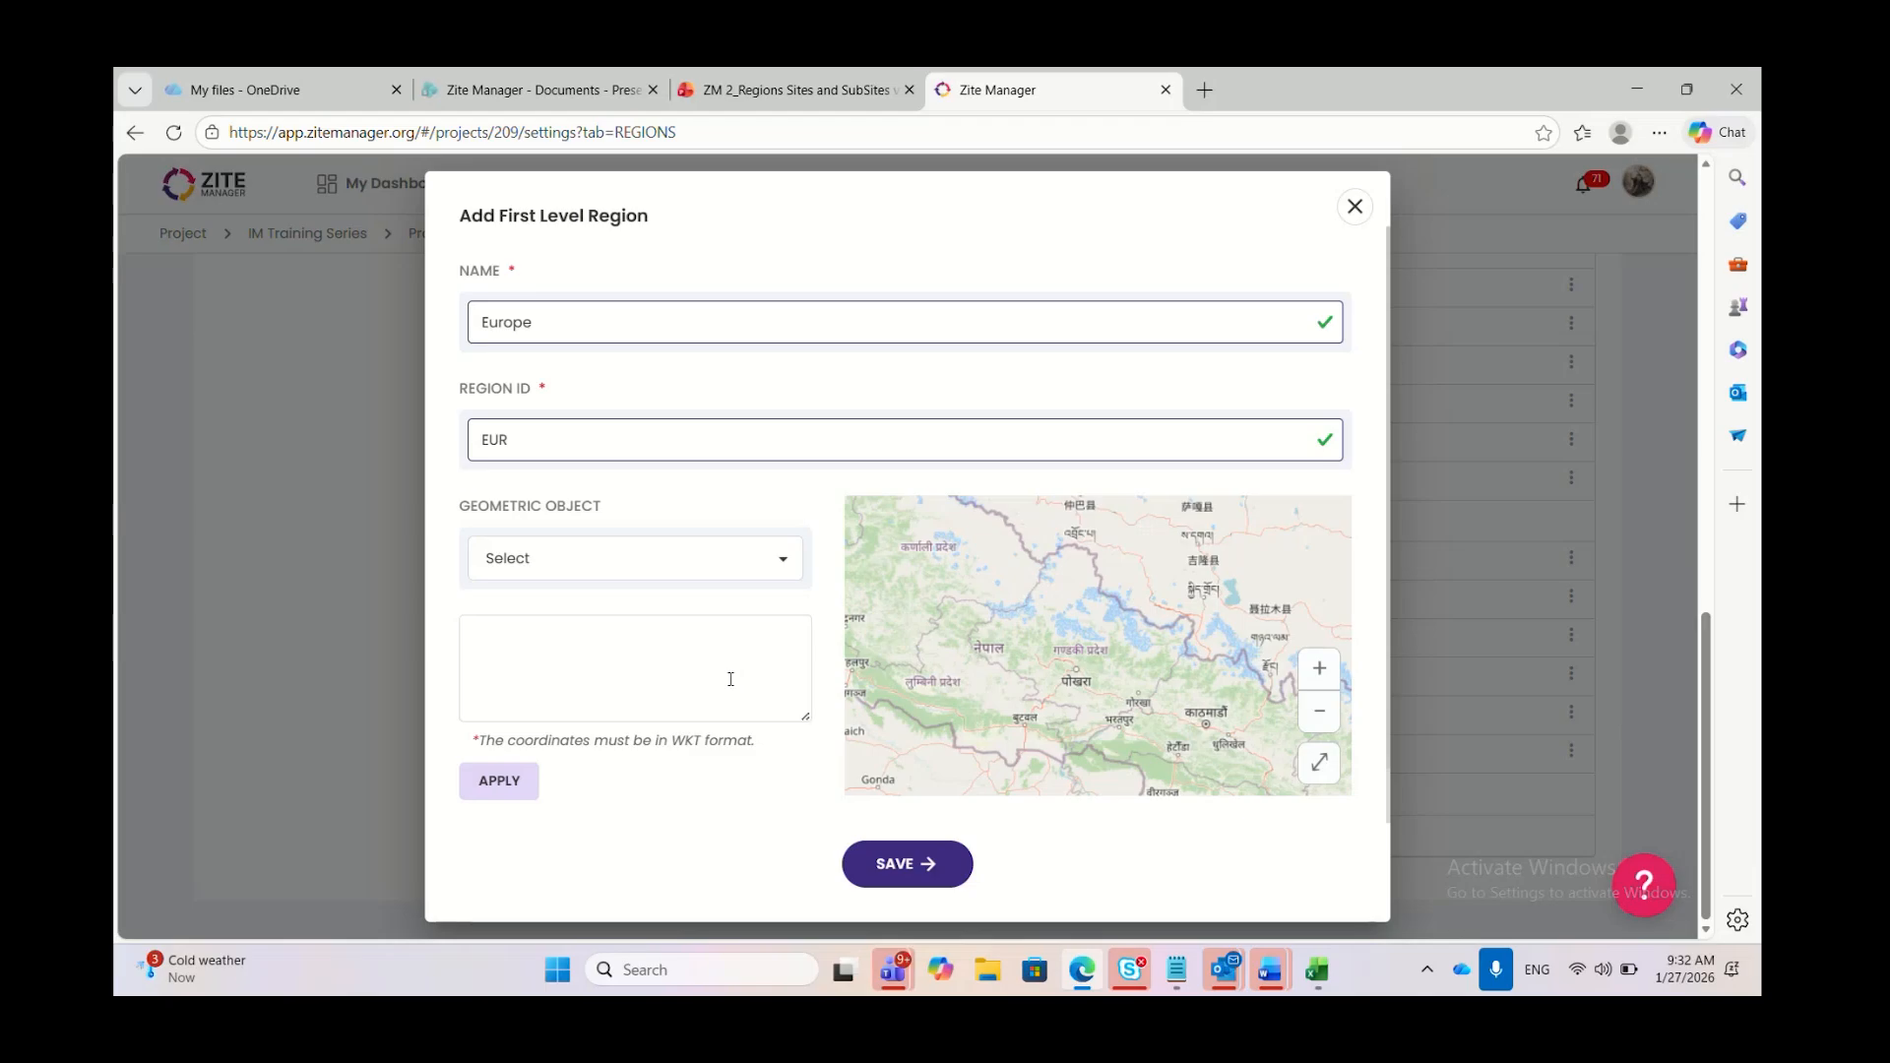
Set the region's geometric object to Polygon, outline a six-sided area over western Nepal on the map, and save the region
left_click(714, 564)
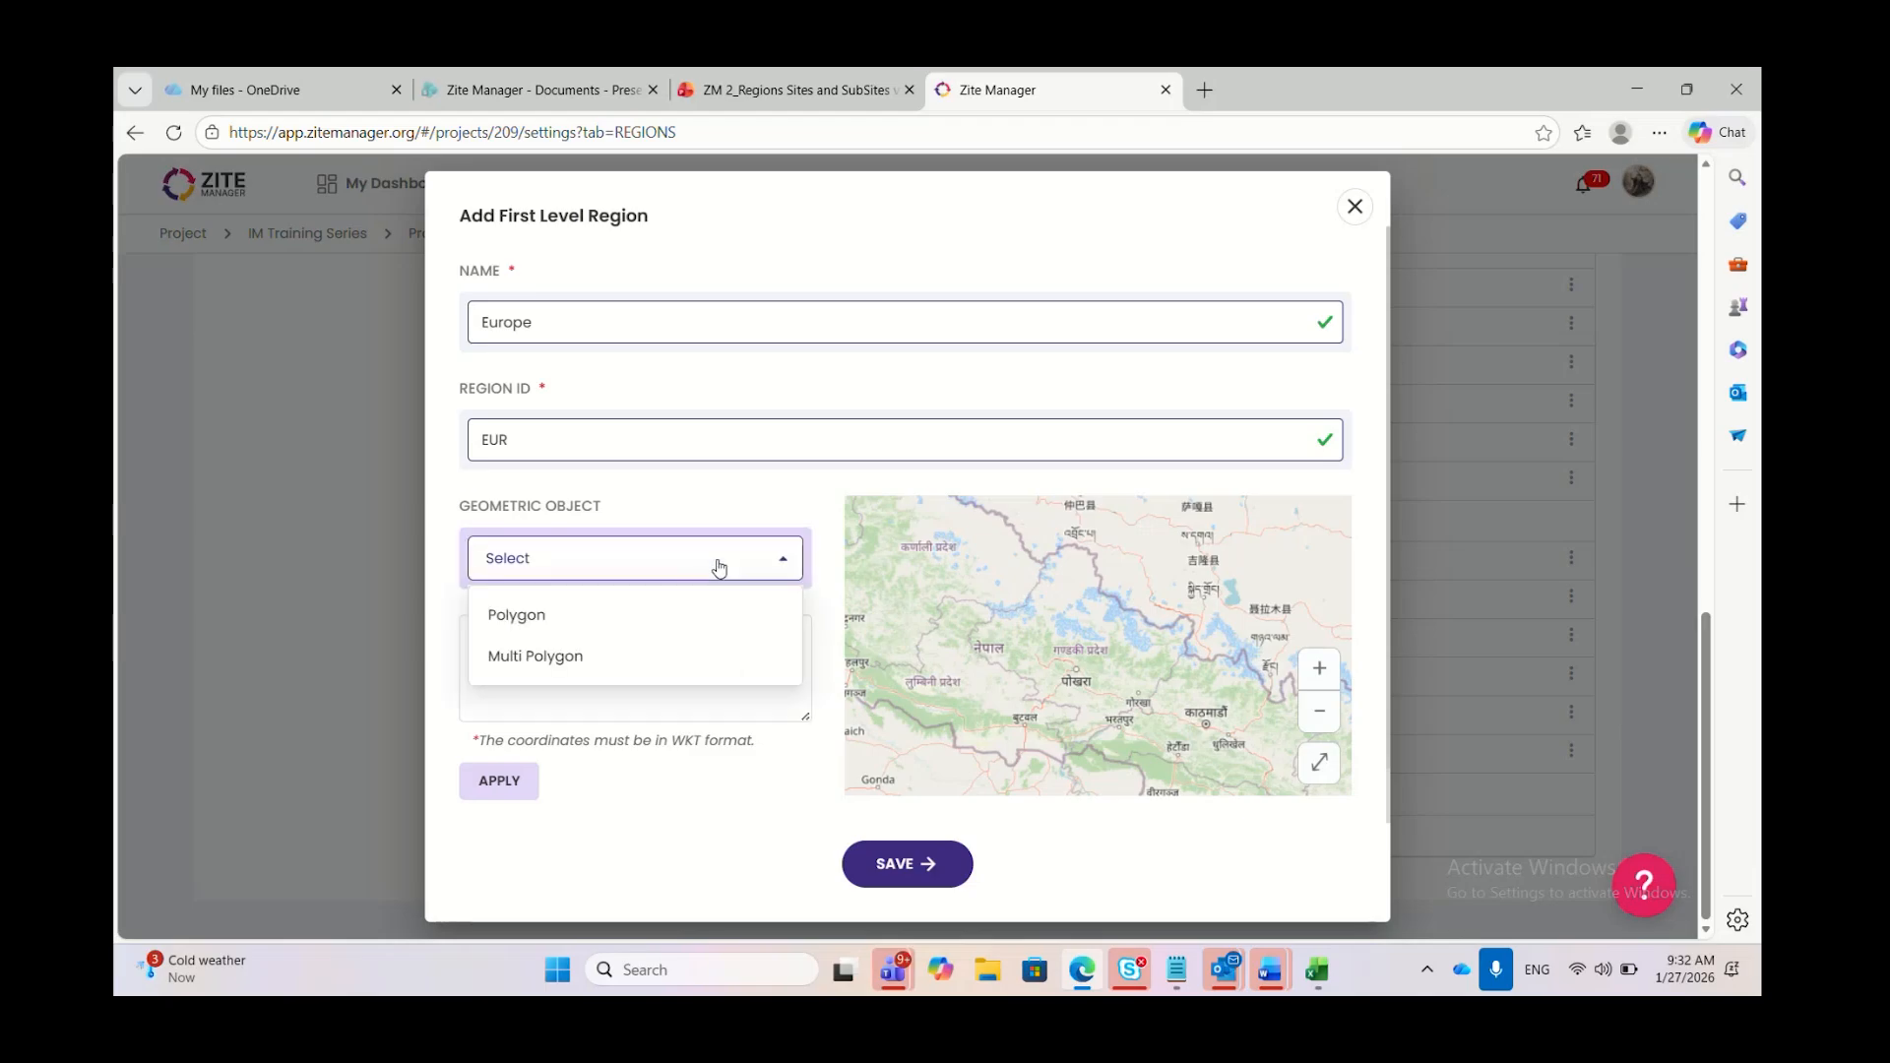
left_click(638, 624)
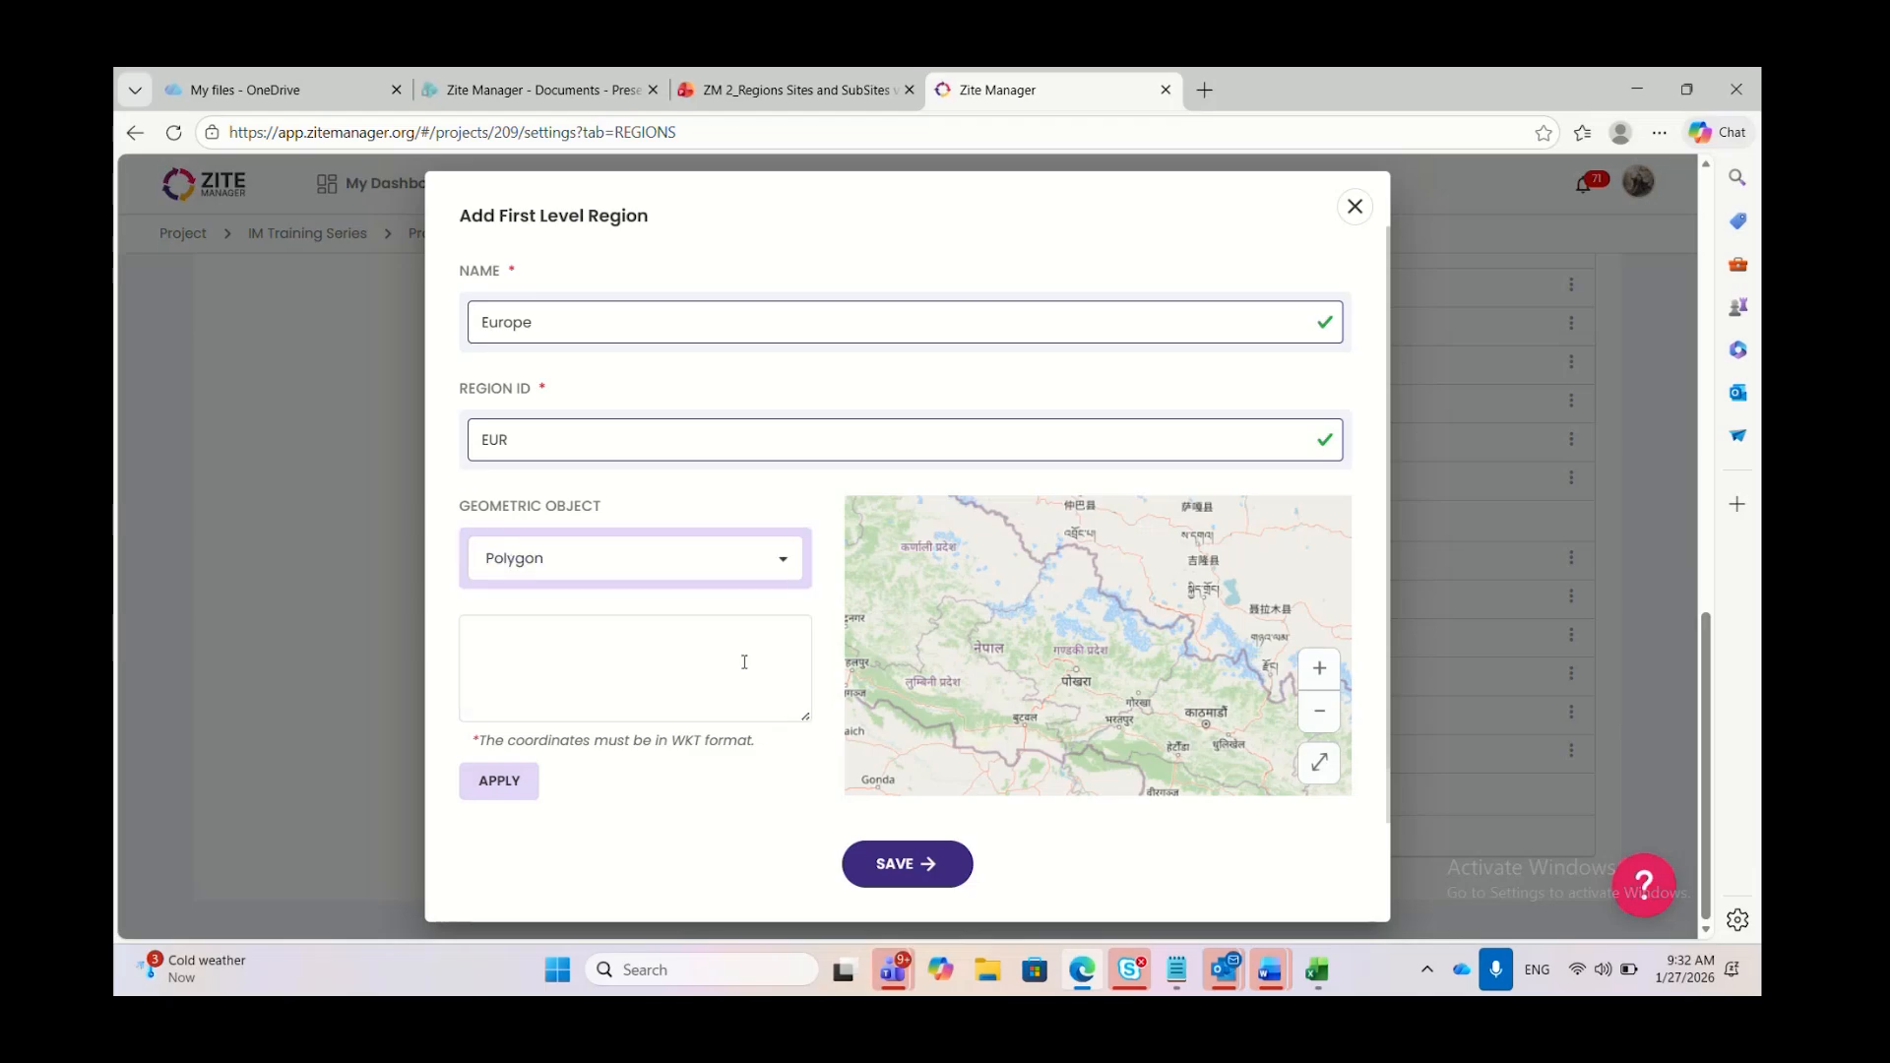
left_click(1016, 719)
left_click(925, 720)
left_click(913, 660)
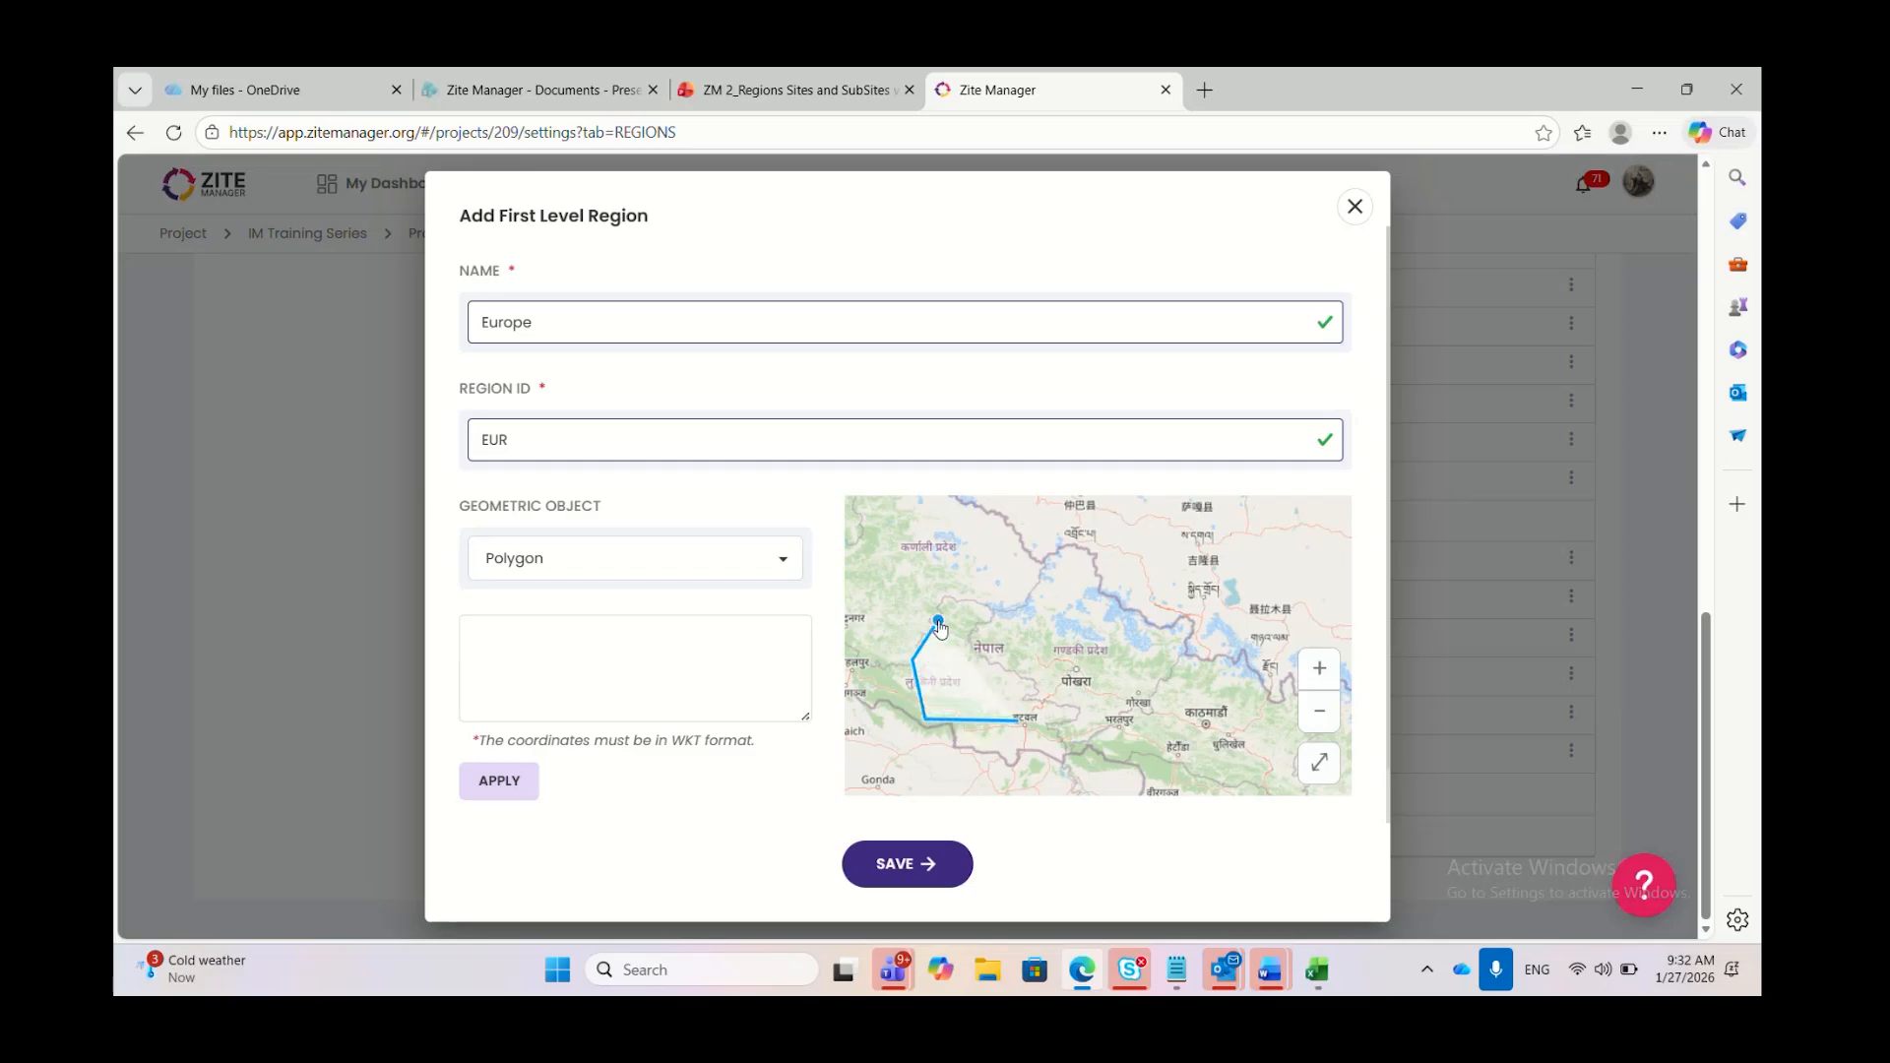
left_click(940, 620)
left_click(1004, 616)
left_click(1058, 678)
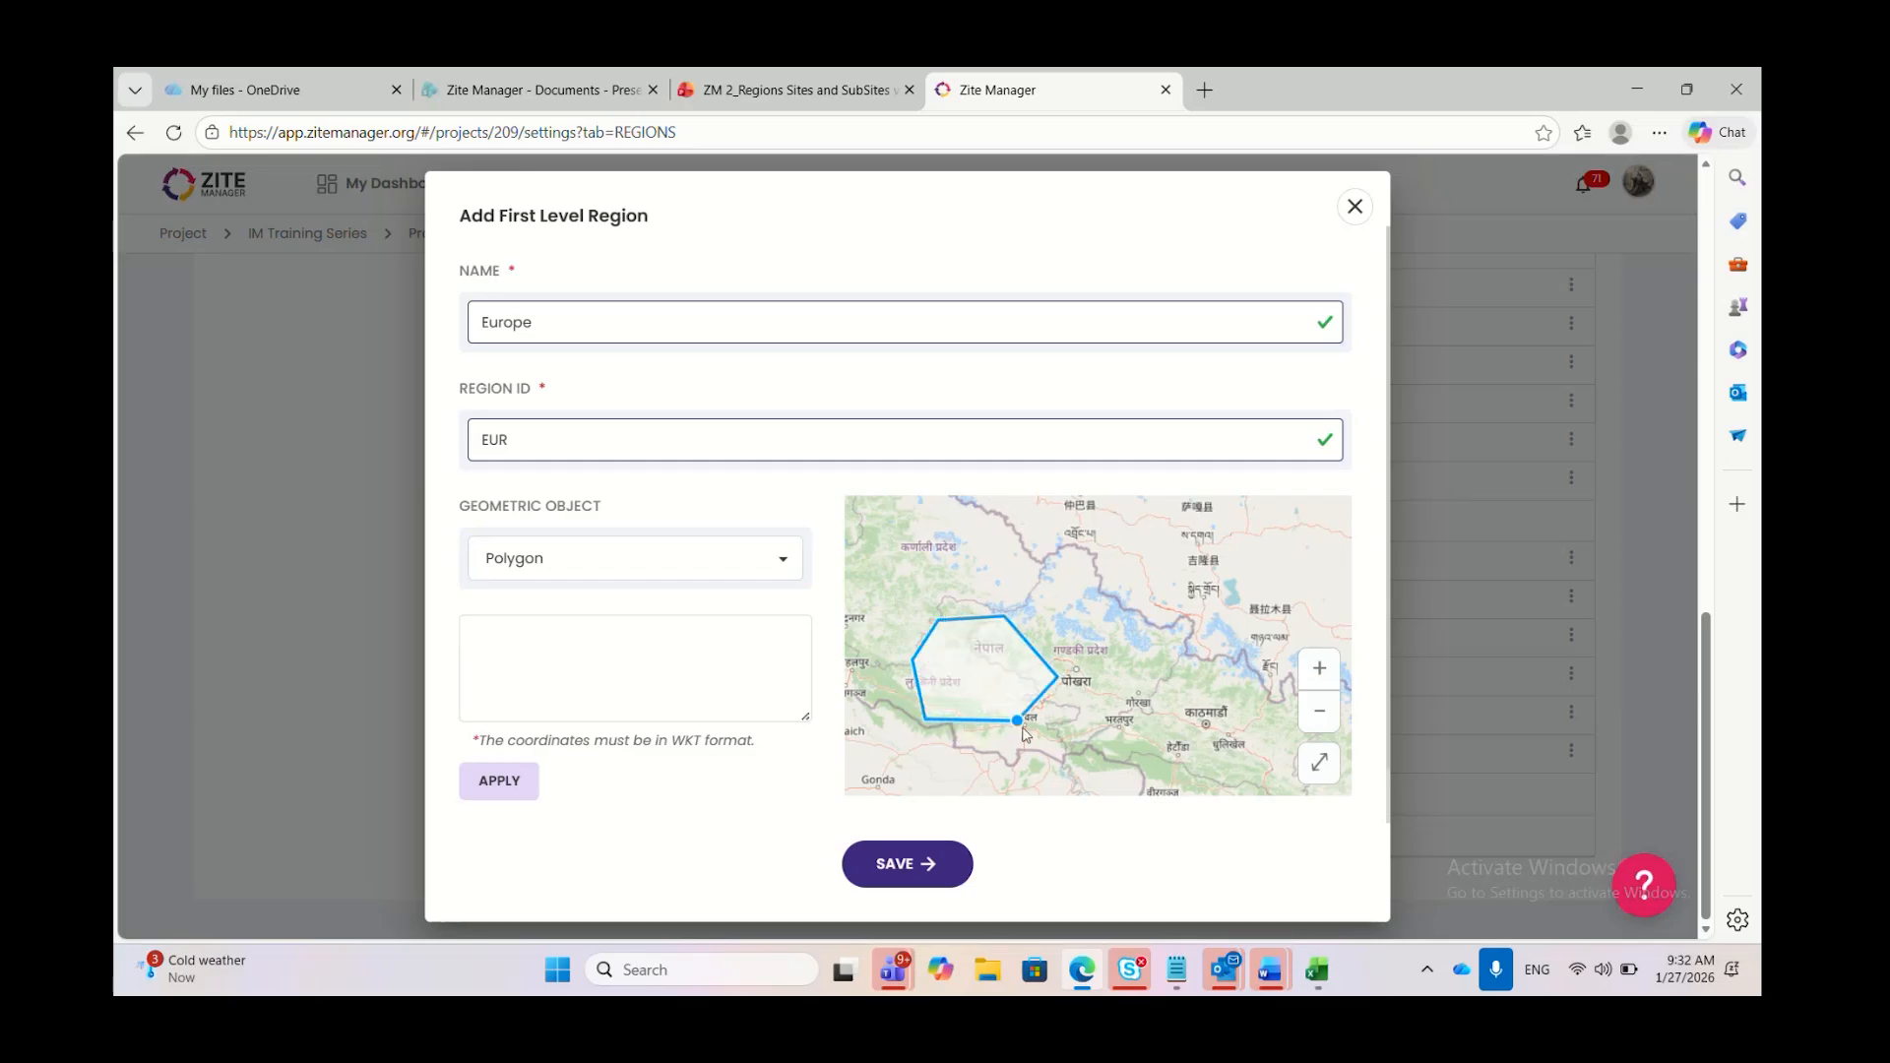
left_click(1016, 720)
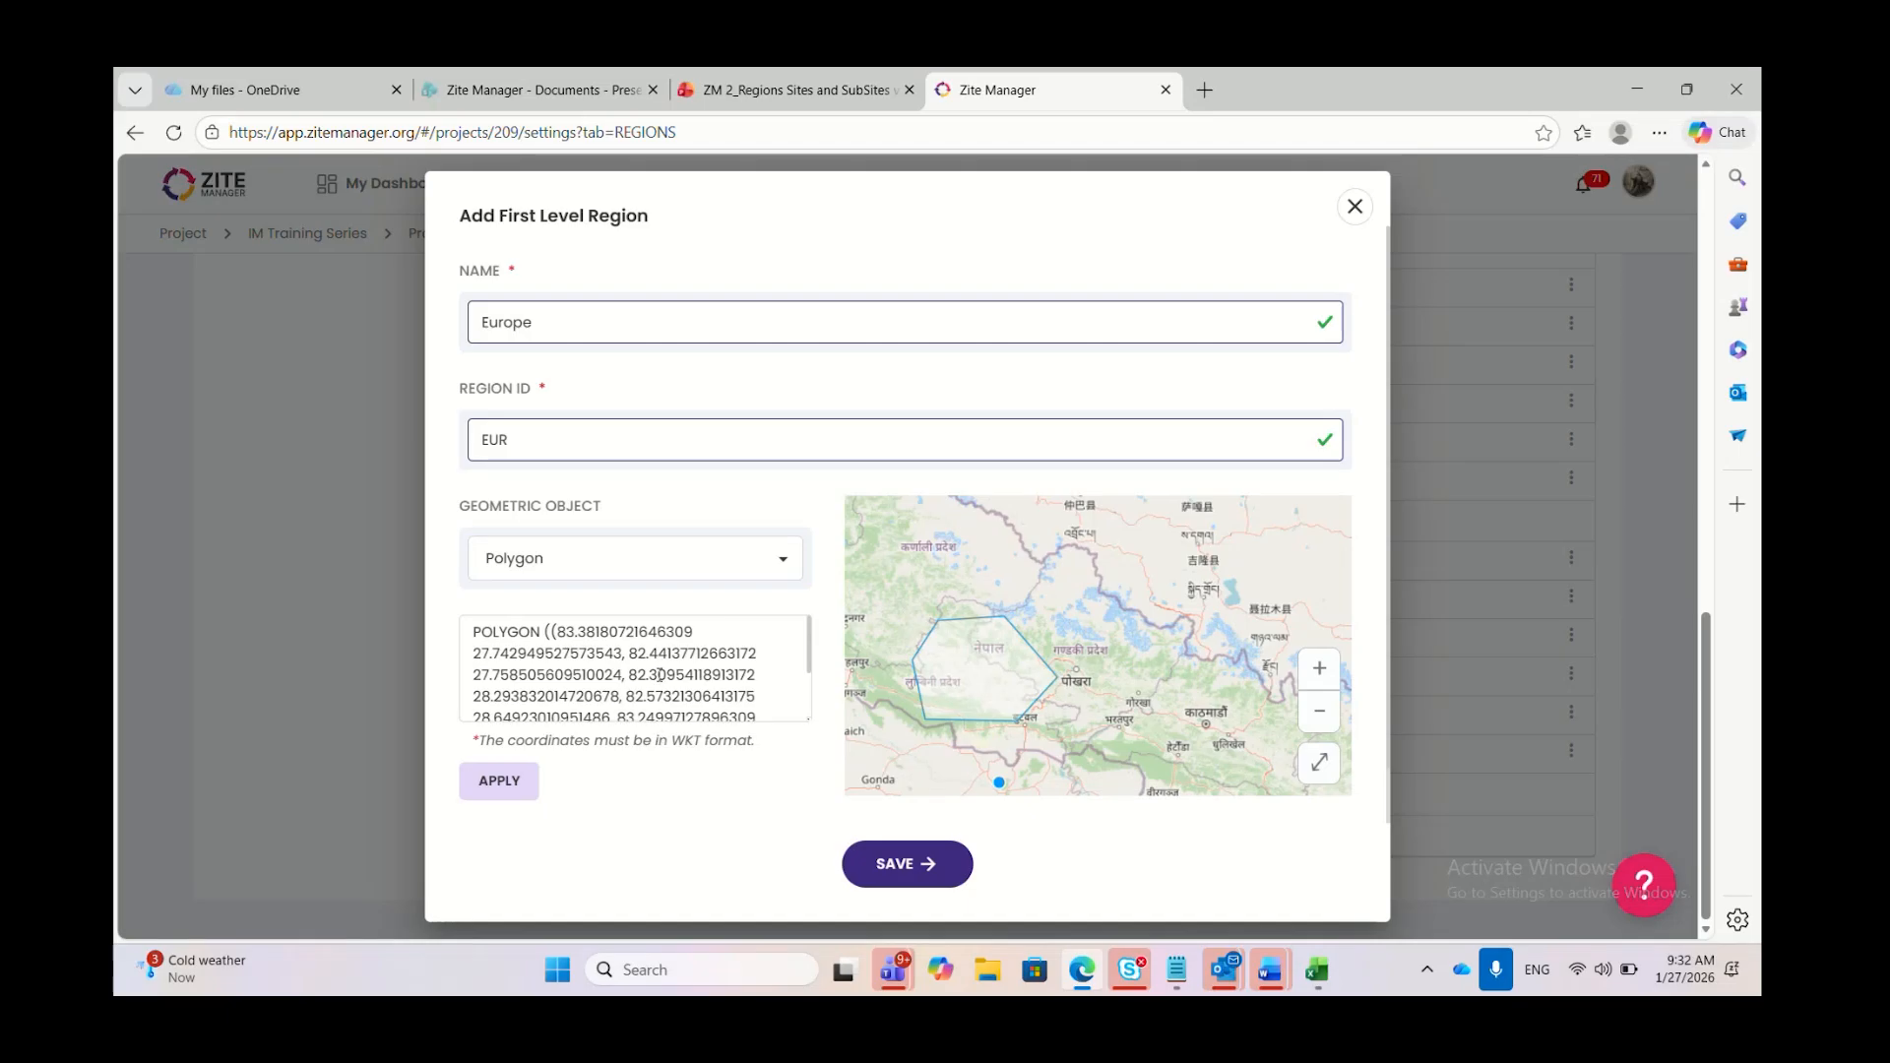
scroll(660, 672, "down", 2)
scroll(595, 675, "up", 3)
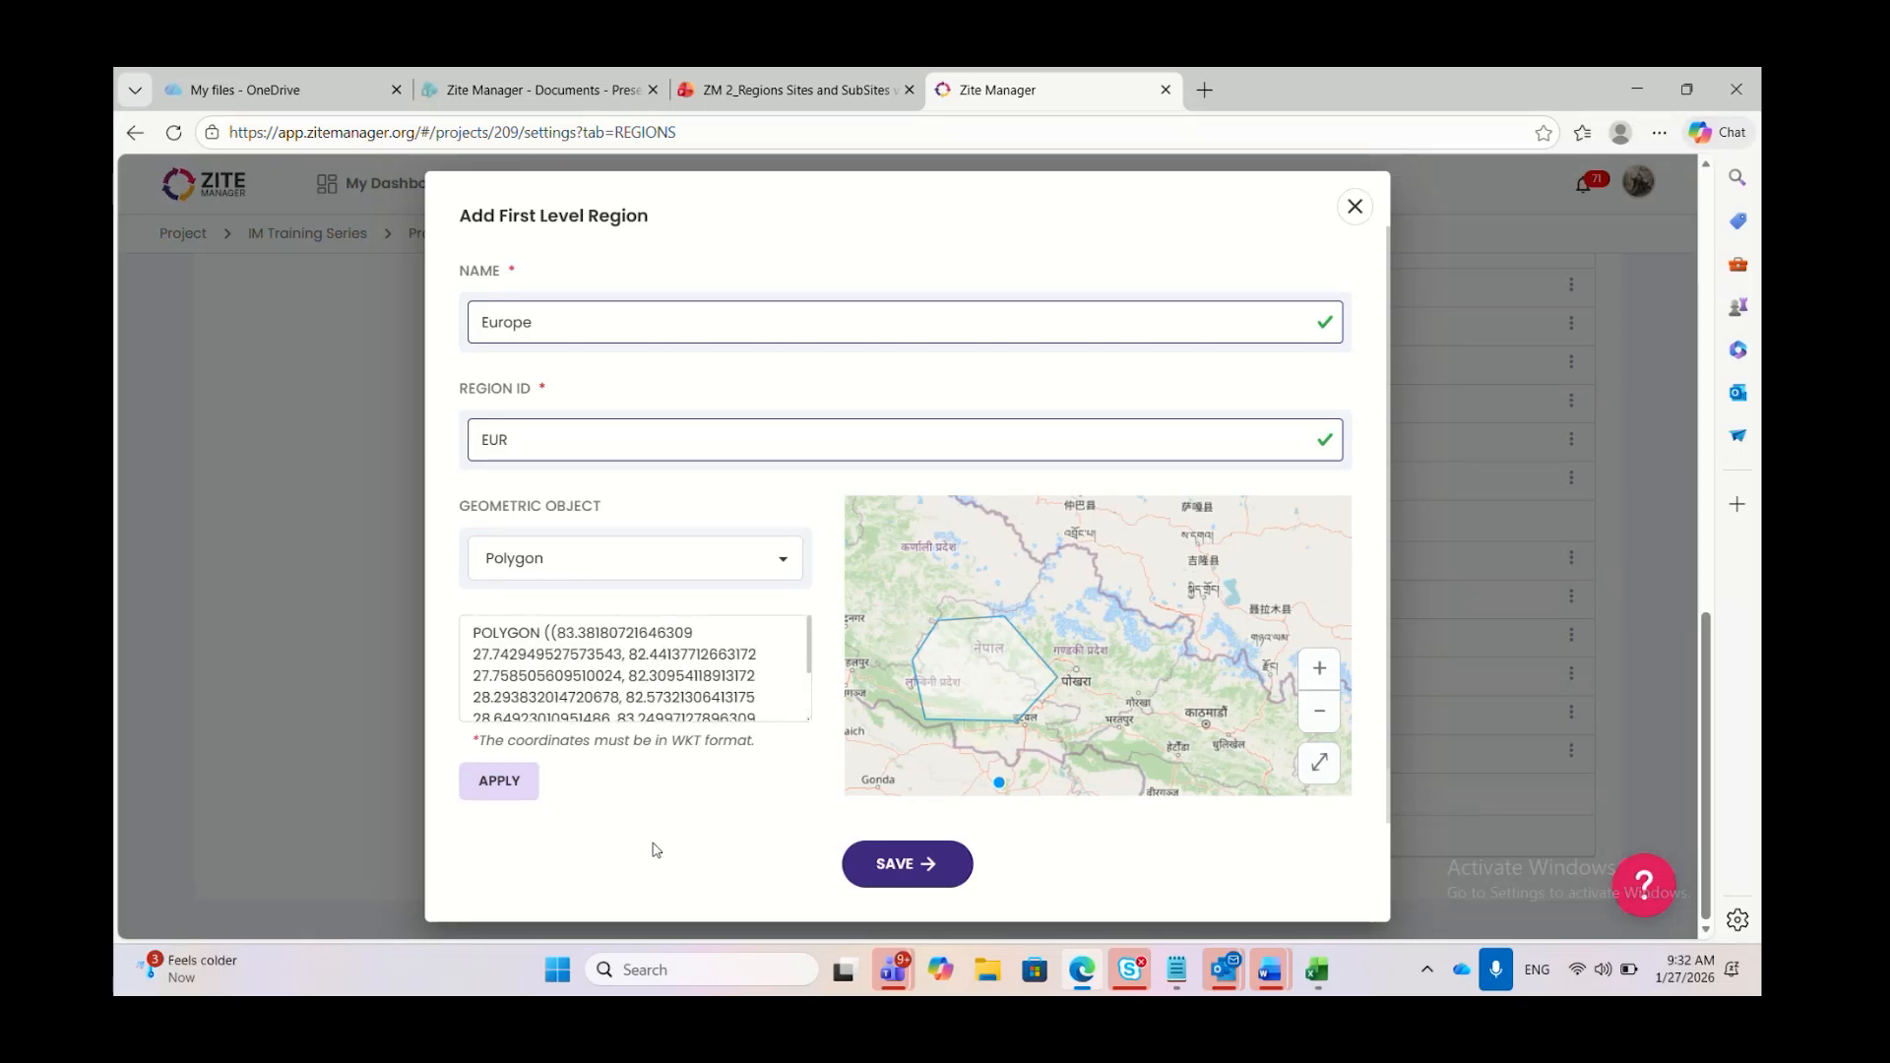
left_click(926, 881)
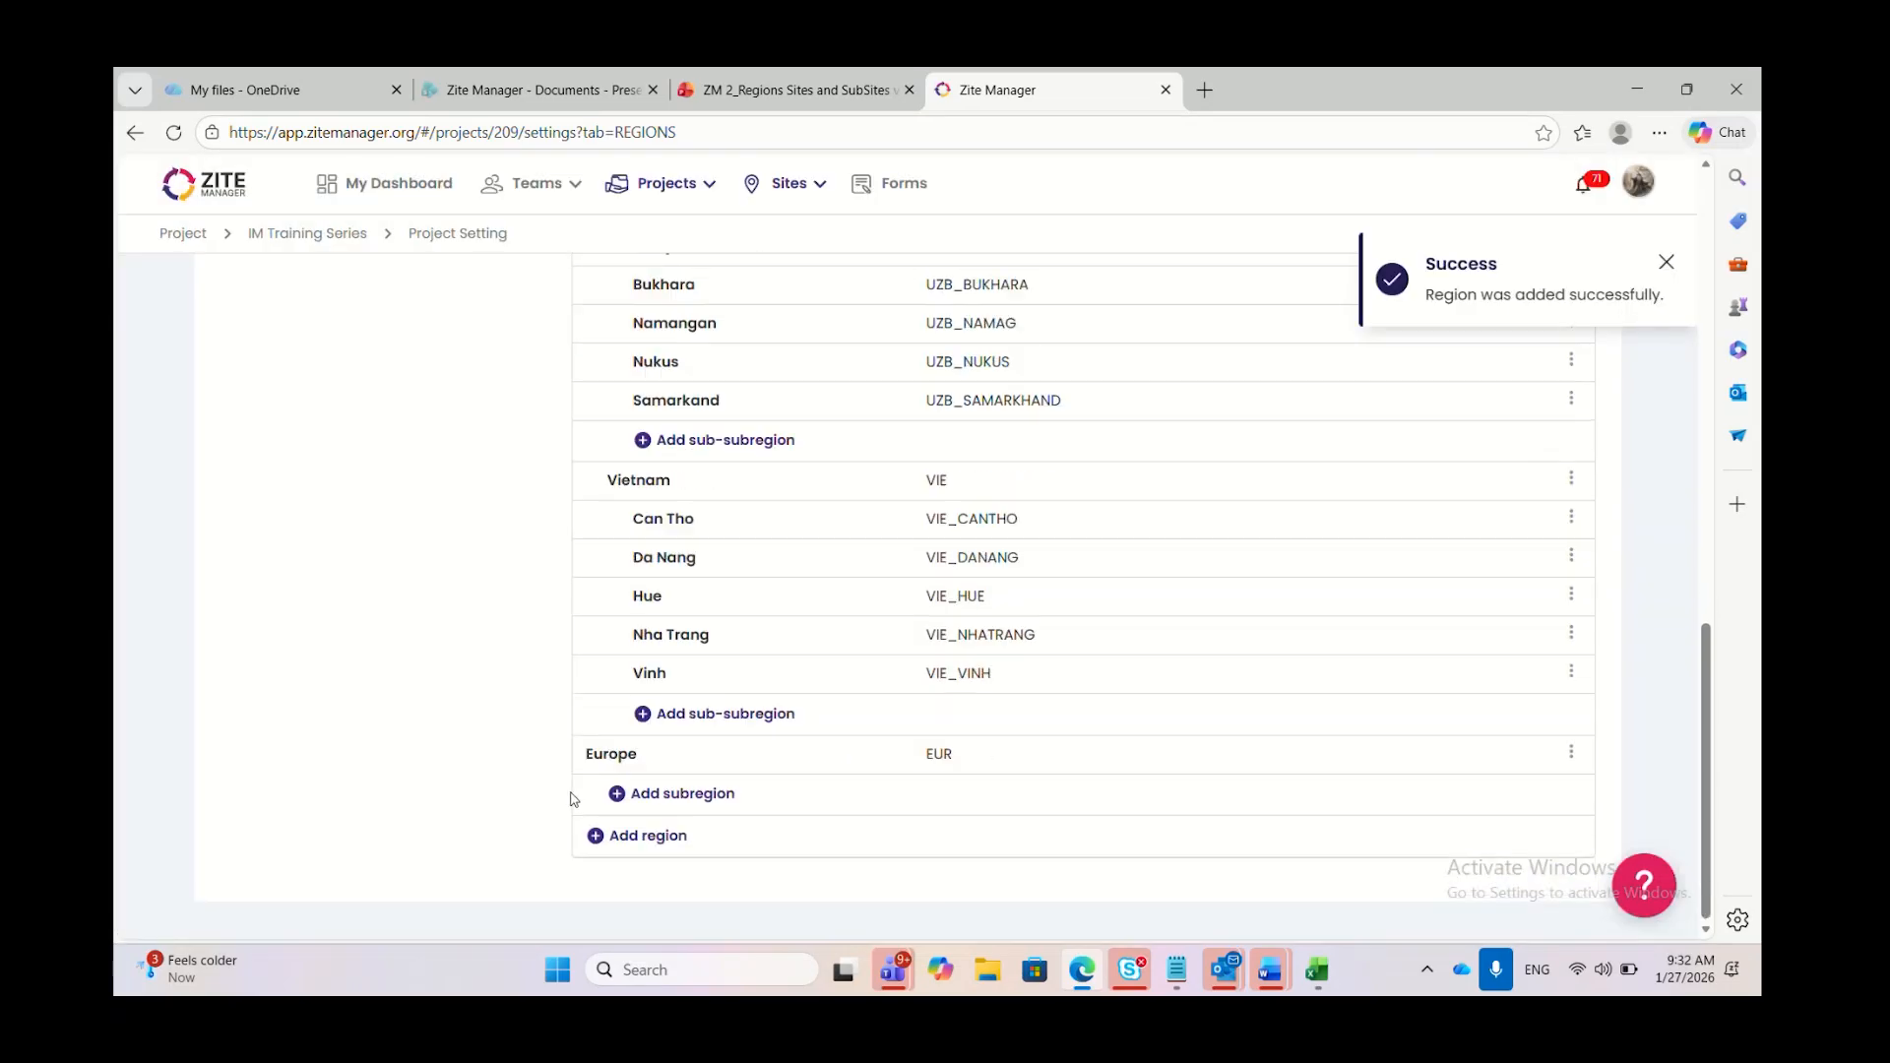
Delete the first-level region Europe from the regions list, including all of its contents
scroll(581, 637, "up", 1)
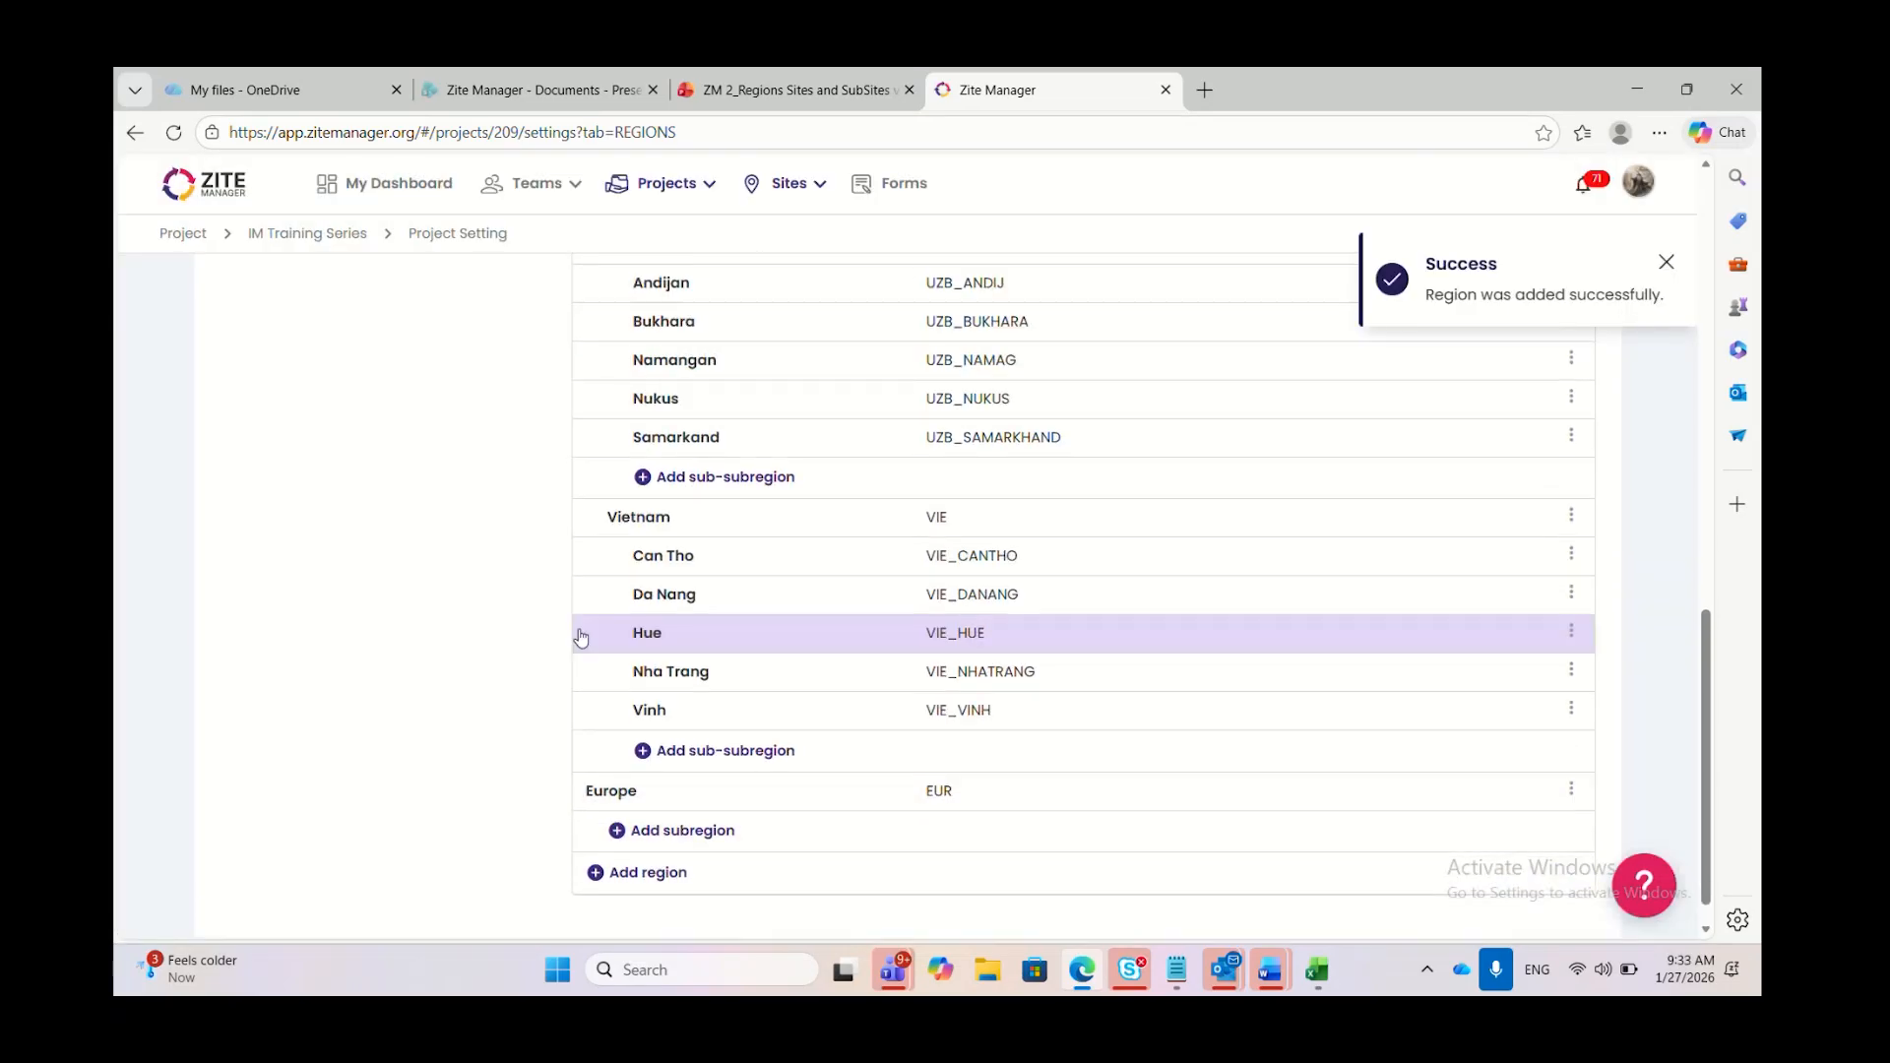
scroll(581, 637, "up", 12)
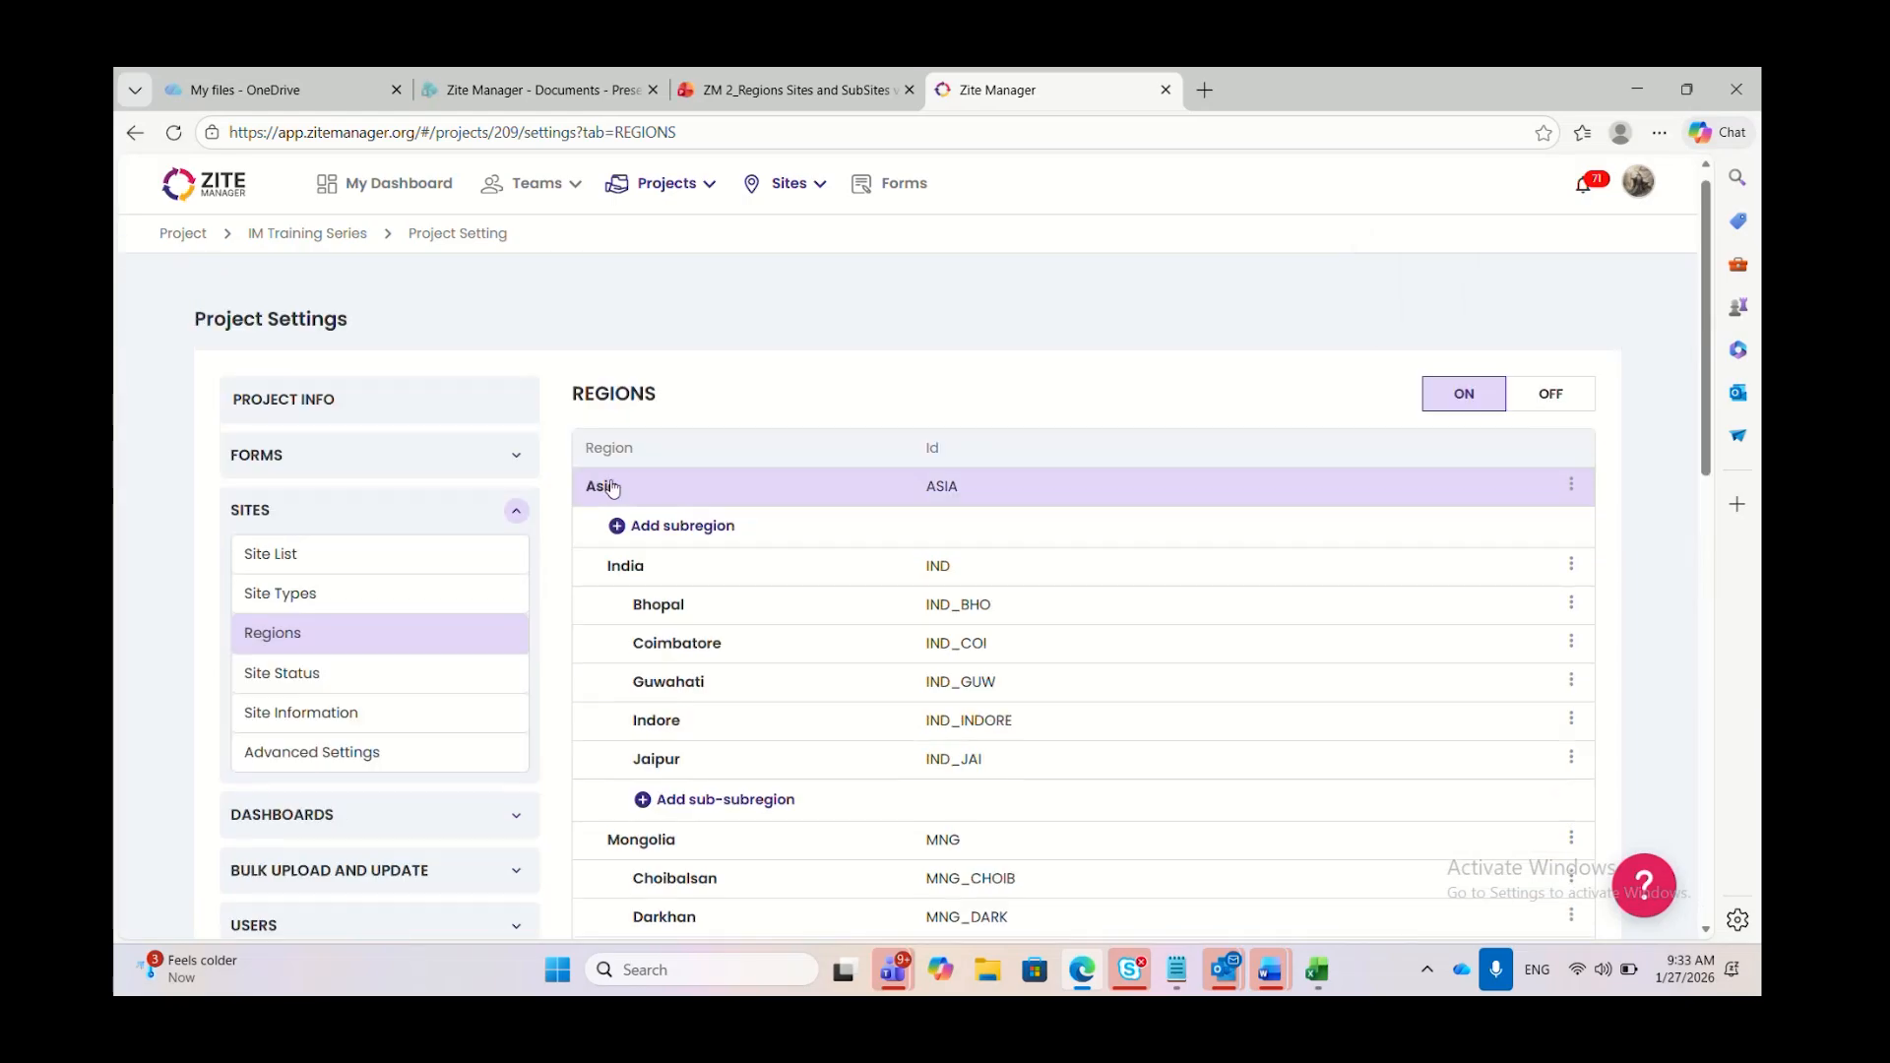
scroll(620, 642, "down", 15)
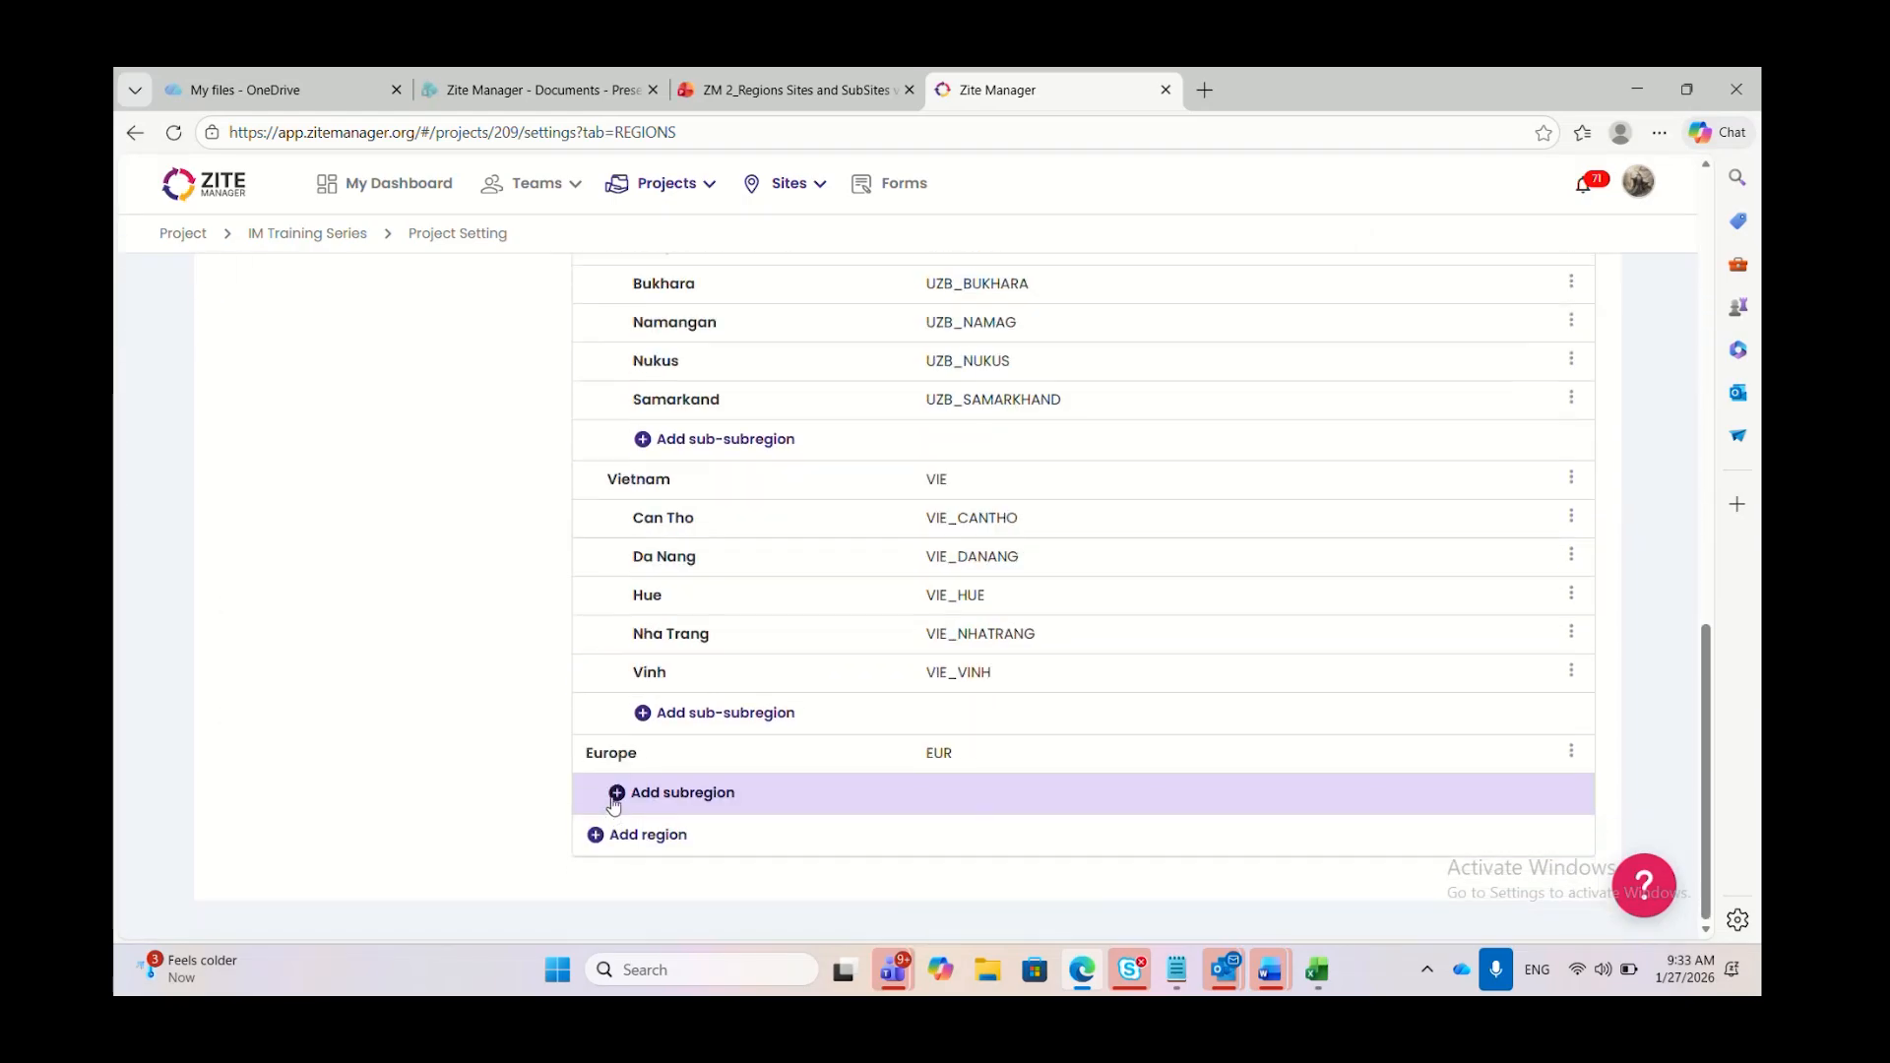
left_click(1571, 753)
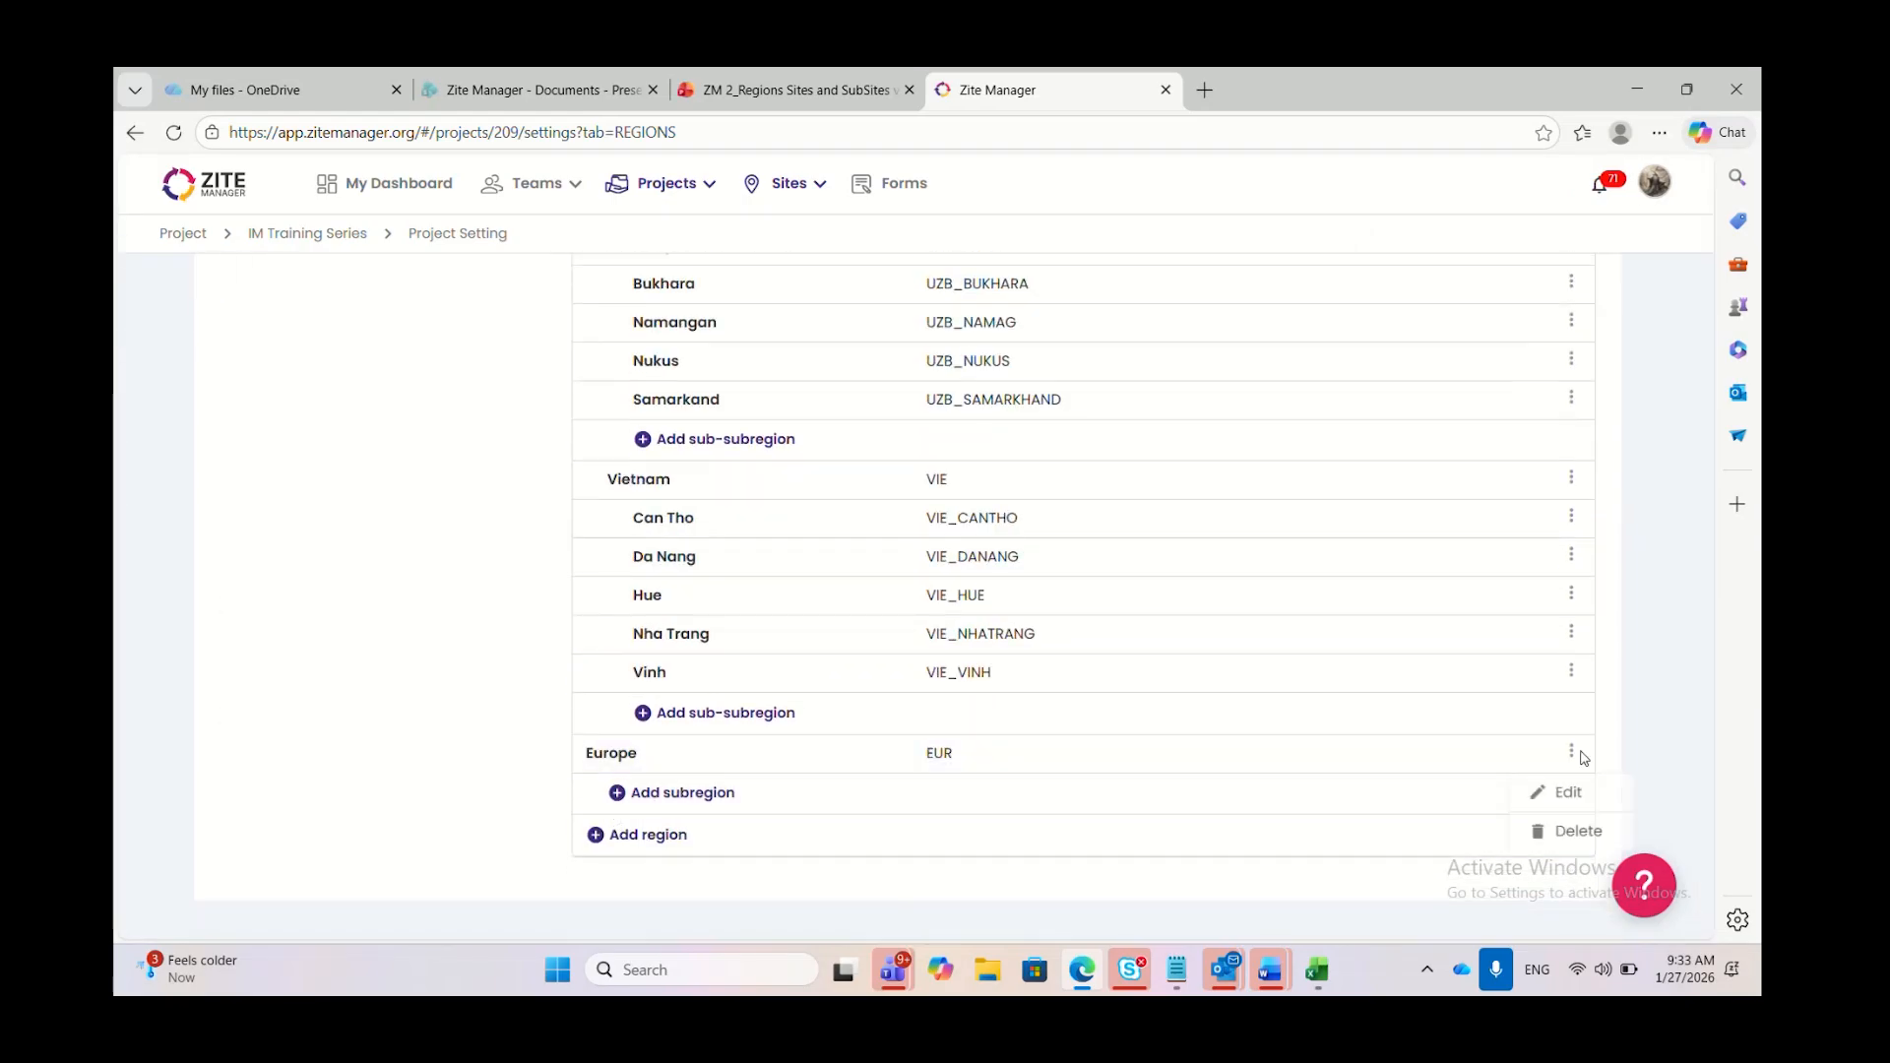
left_click(1573, 830)
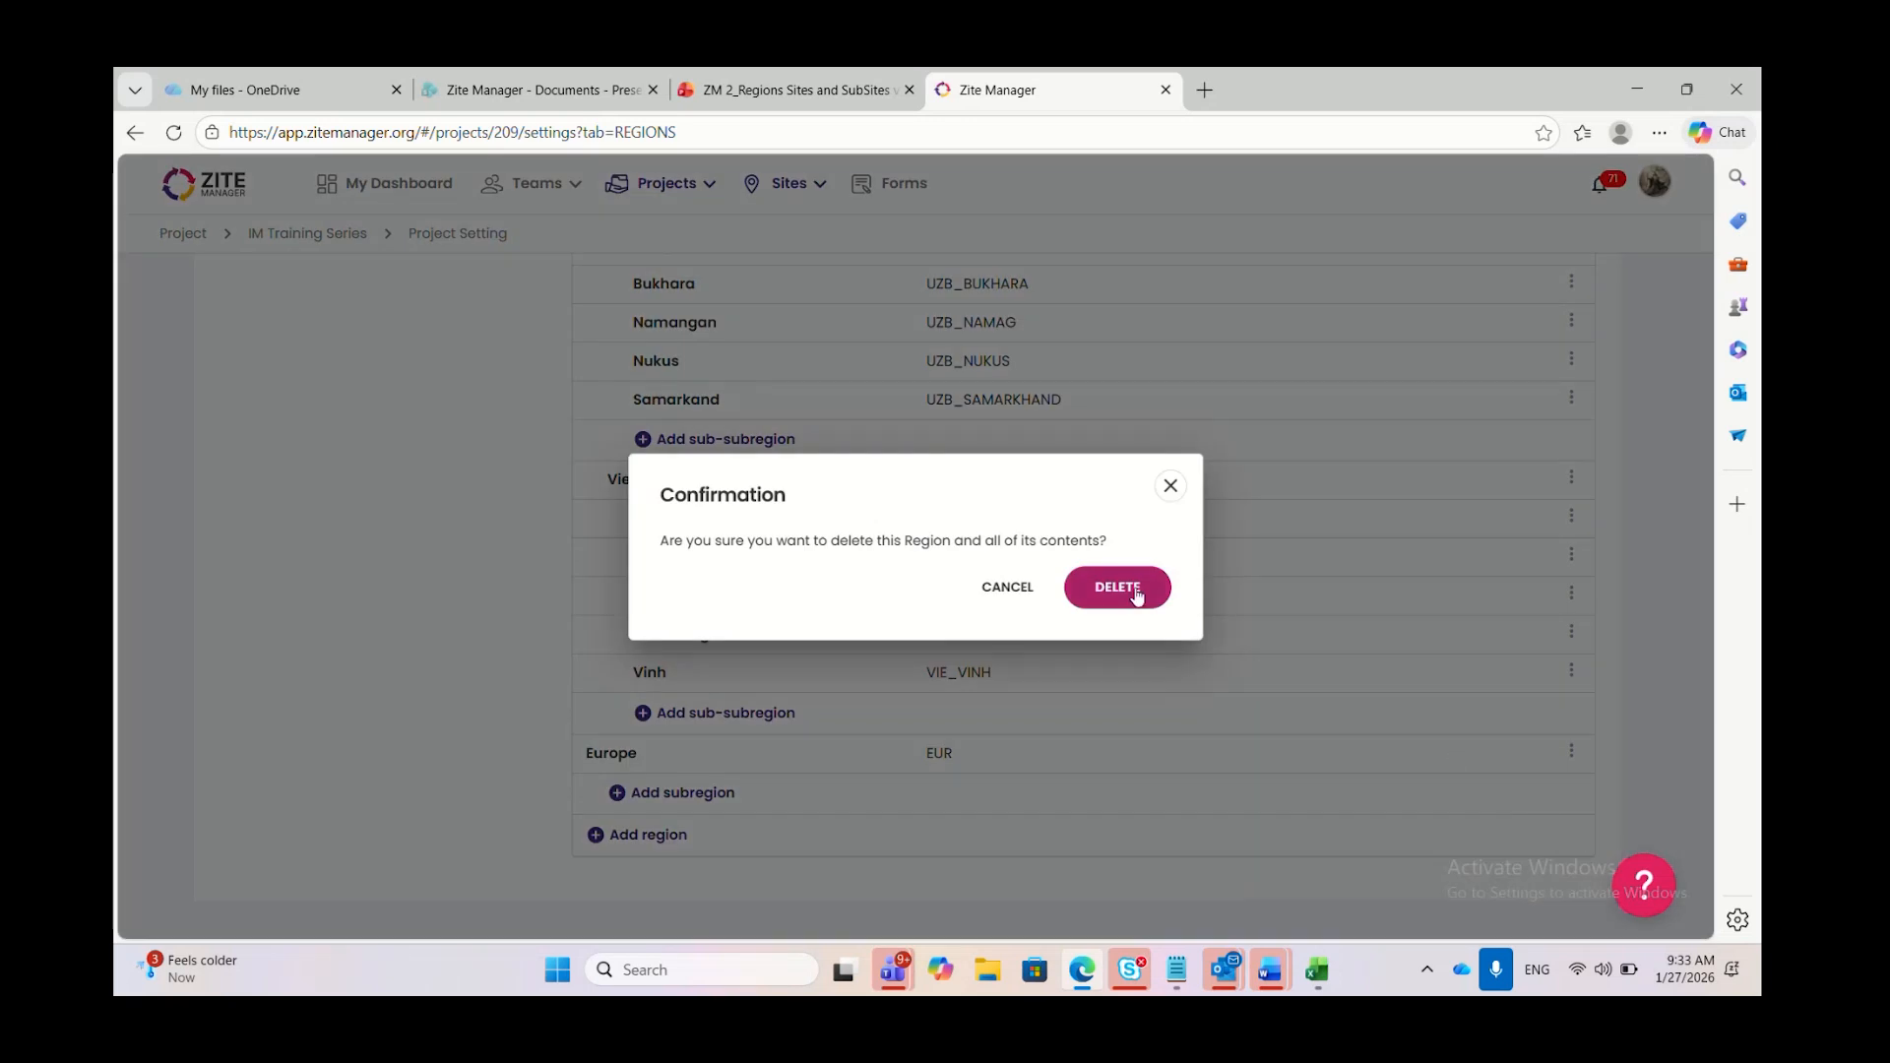
left_click(1137, 593)
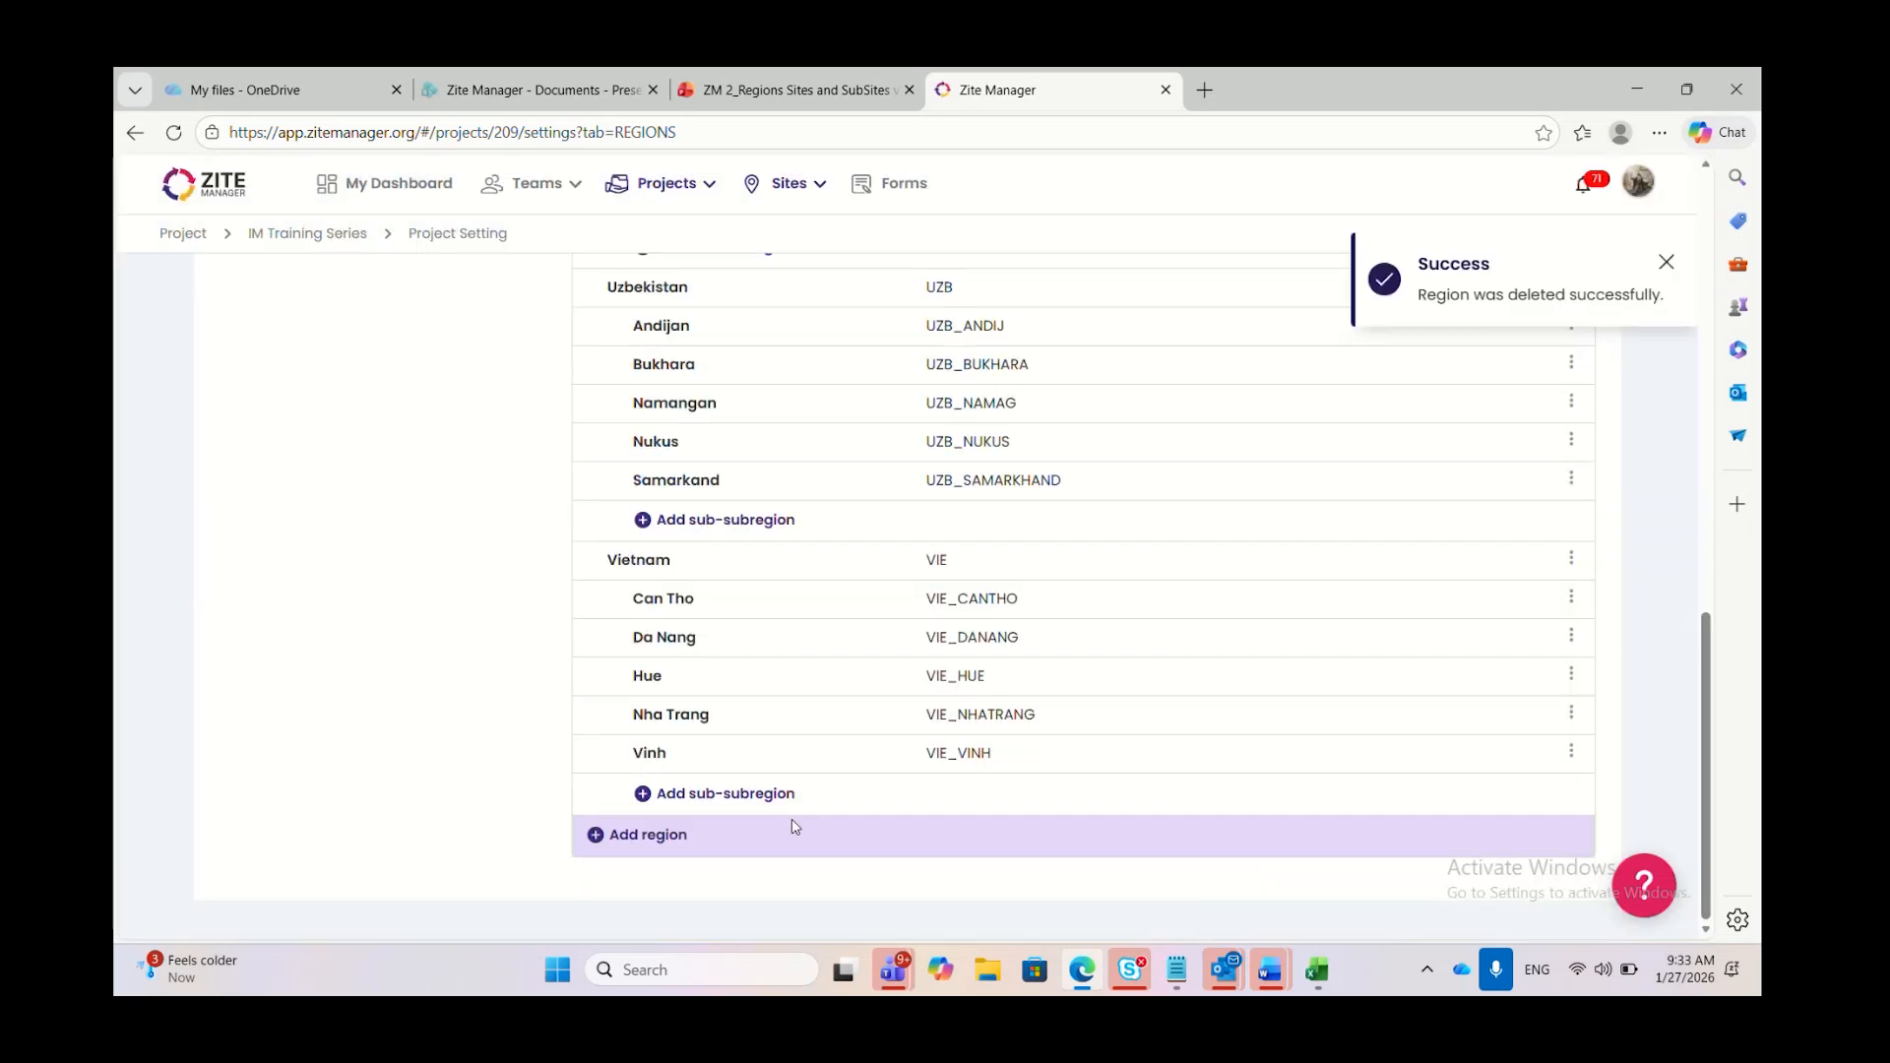